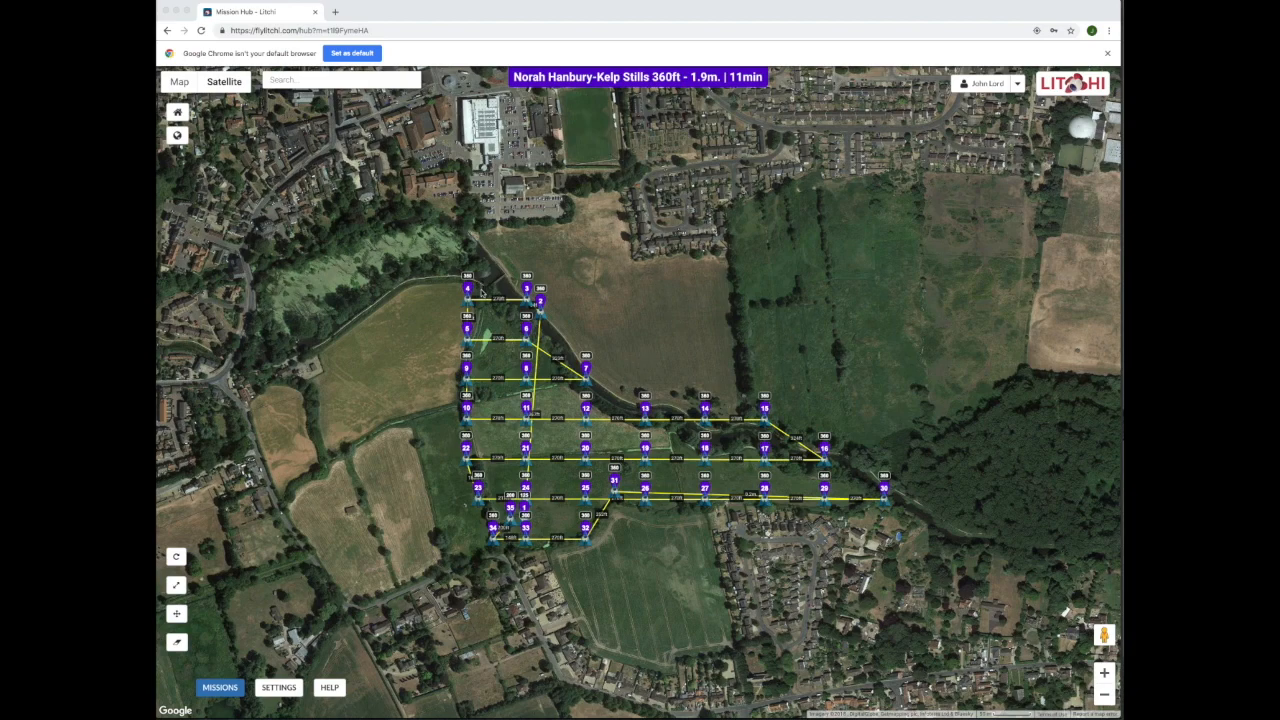
- Review the mission-wide settings for units, heading mode, finish action, path mode and speeds without changing them
click(477, 325)
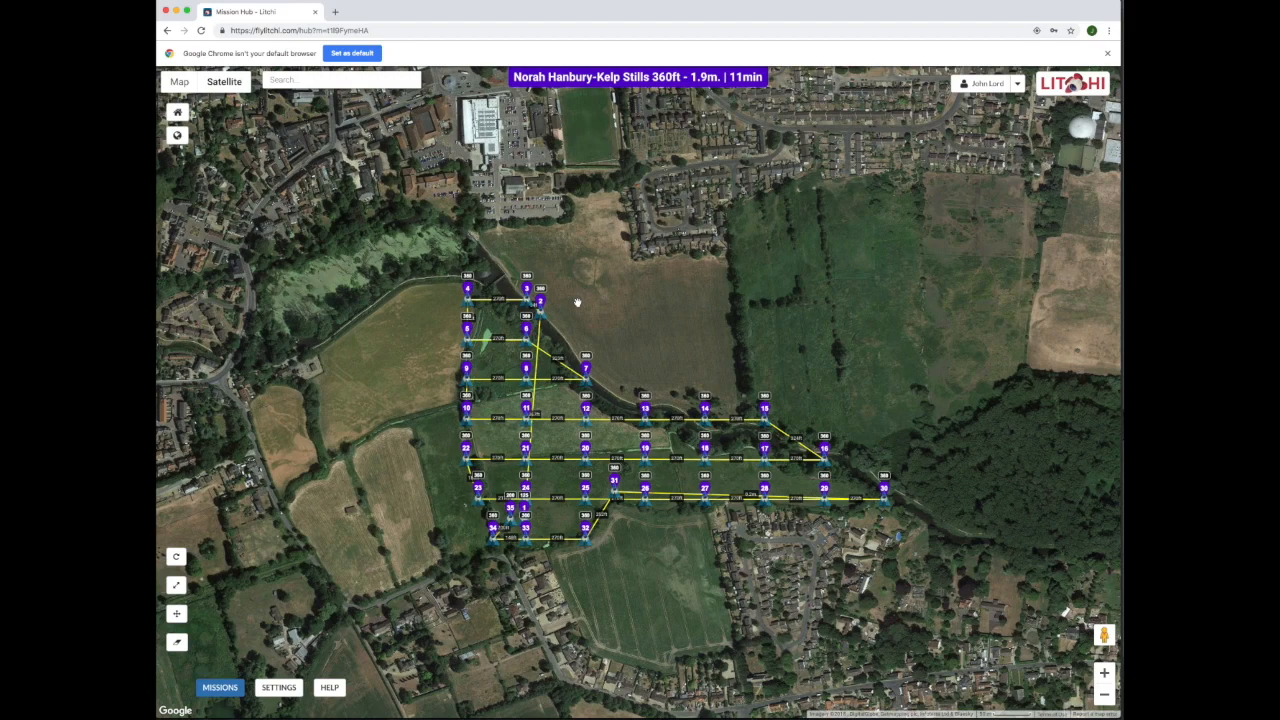
click(279, 688)
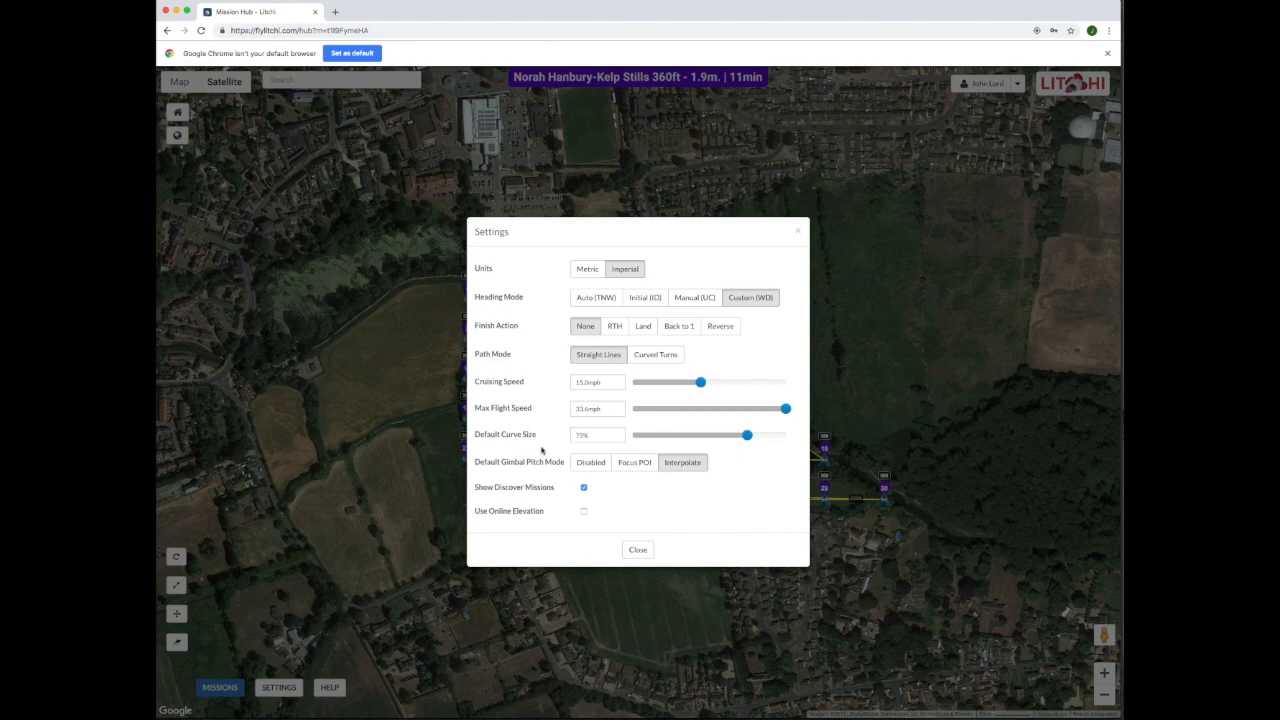
click(638, 550)
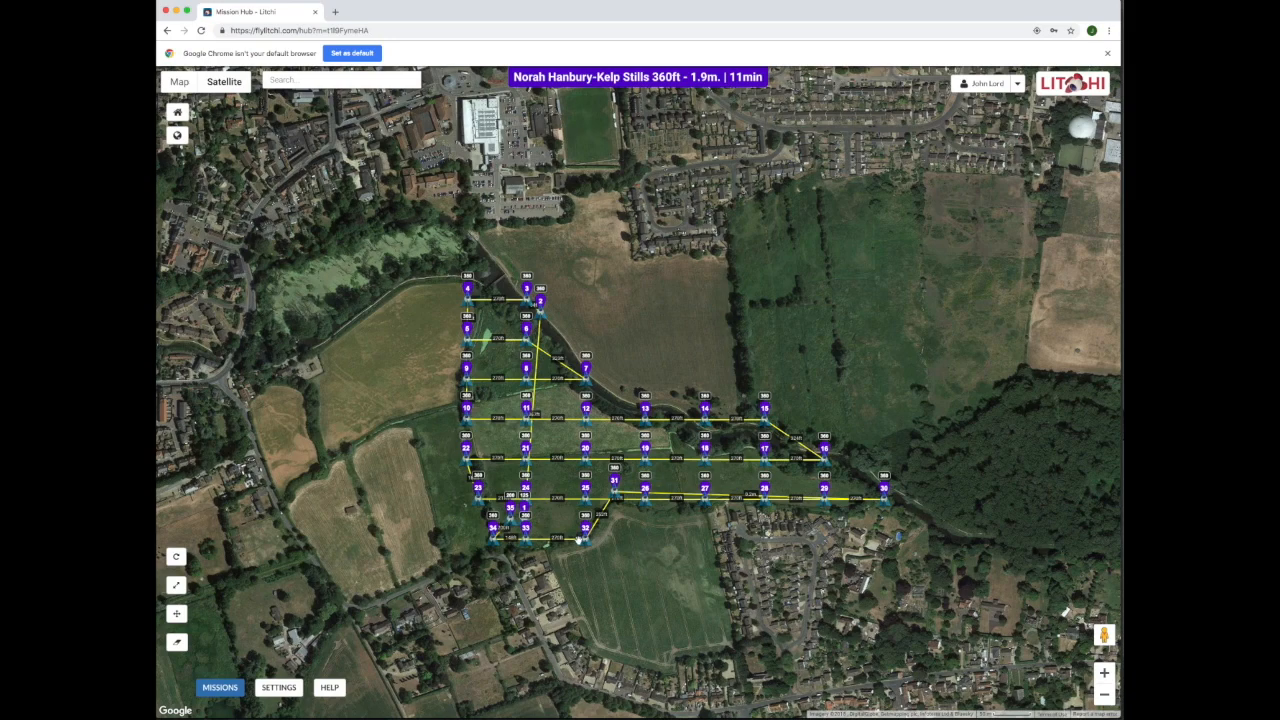
- Go through the settings of waypoints 1 to 7 in order, checking altitude, curve size, gimbal pitch and actions
click(524, 507)
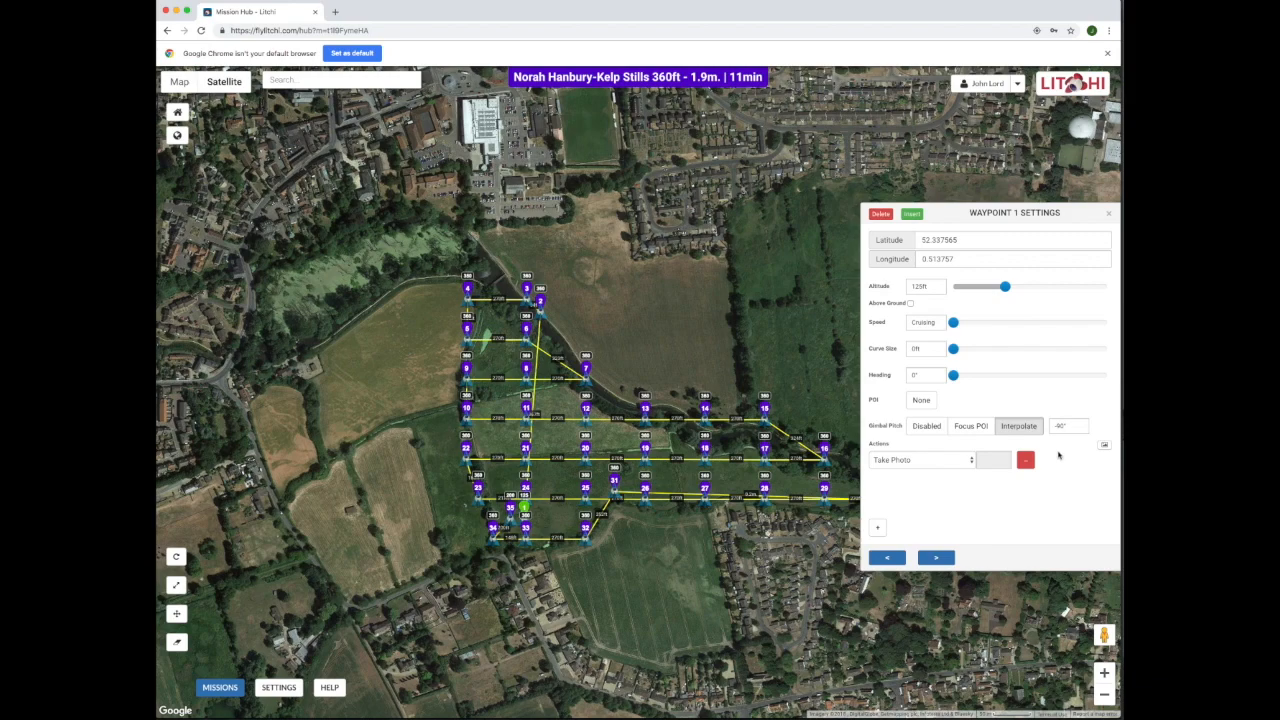
click(928, 557)
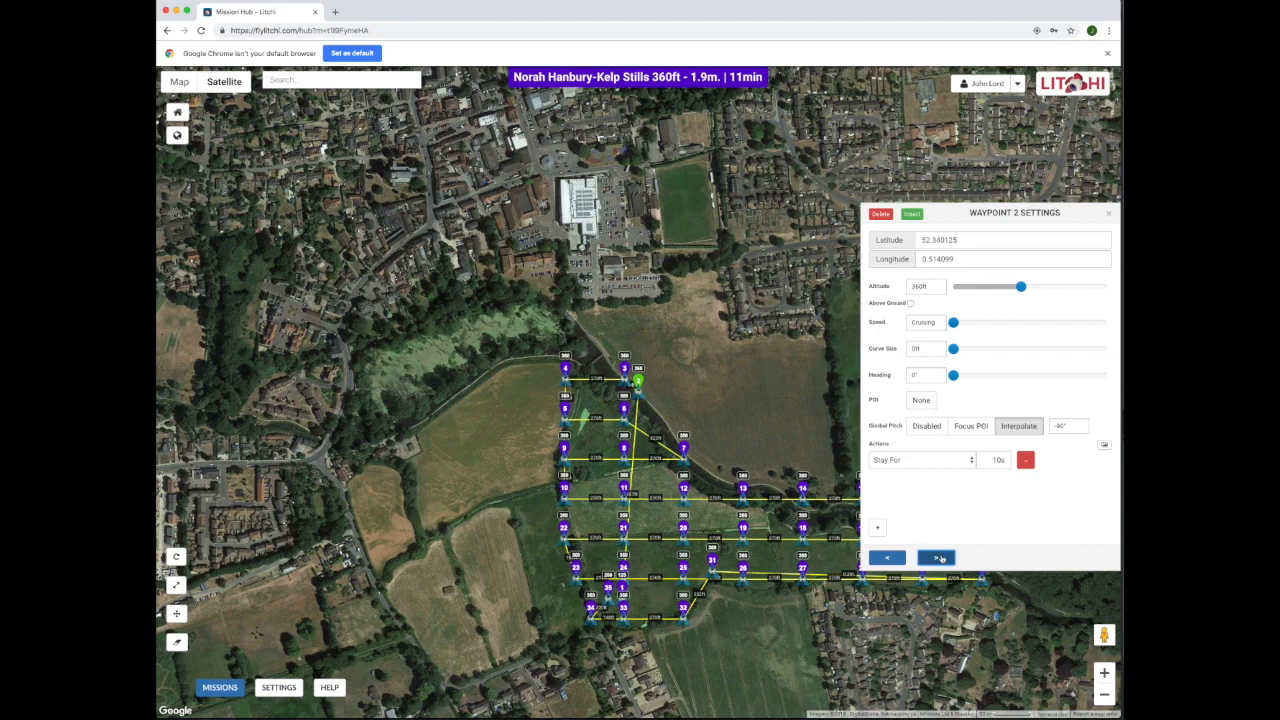
click(937, 558)
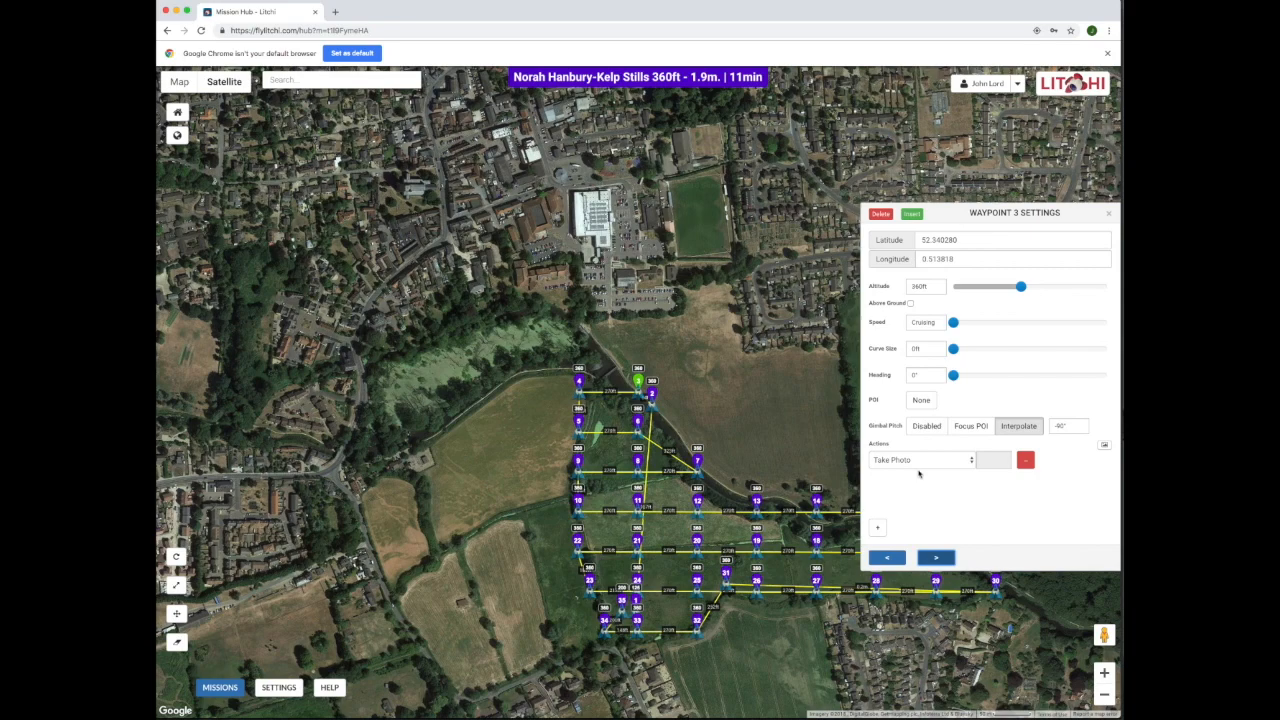
click(936, 558)
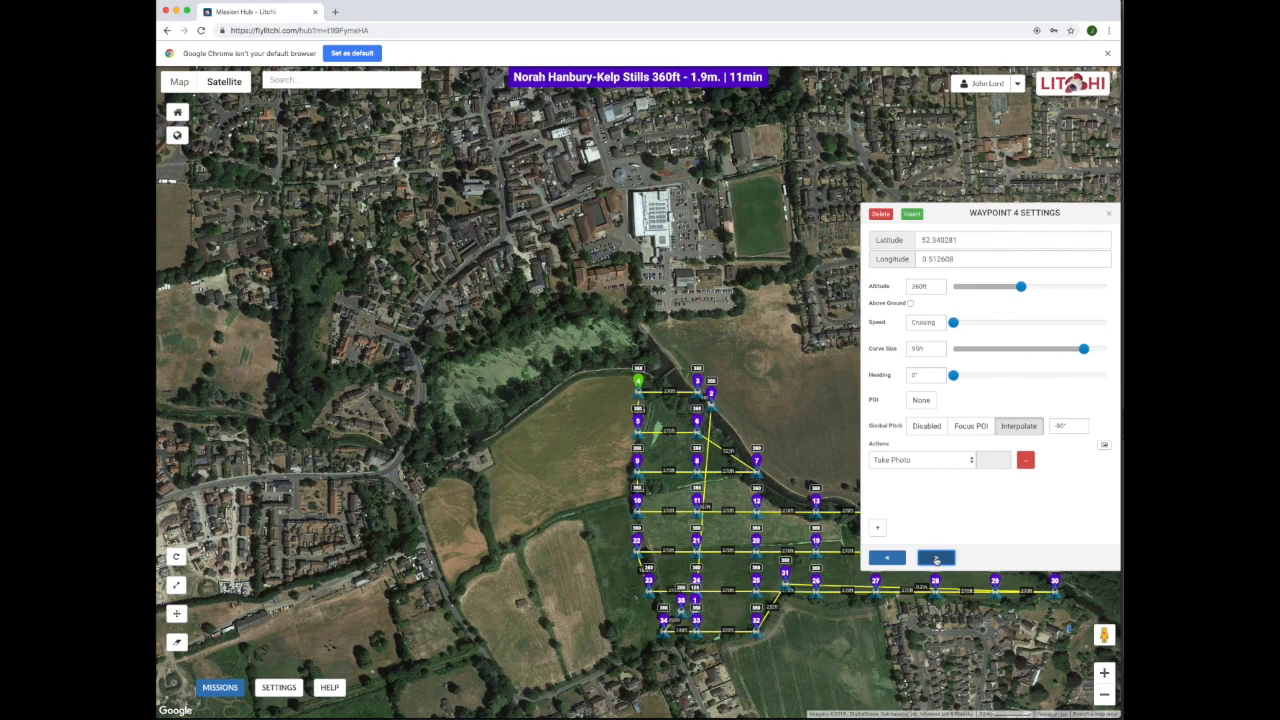
click(936, 558)
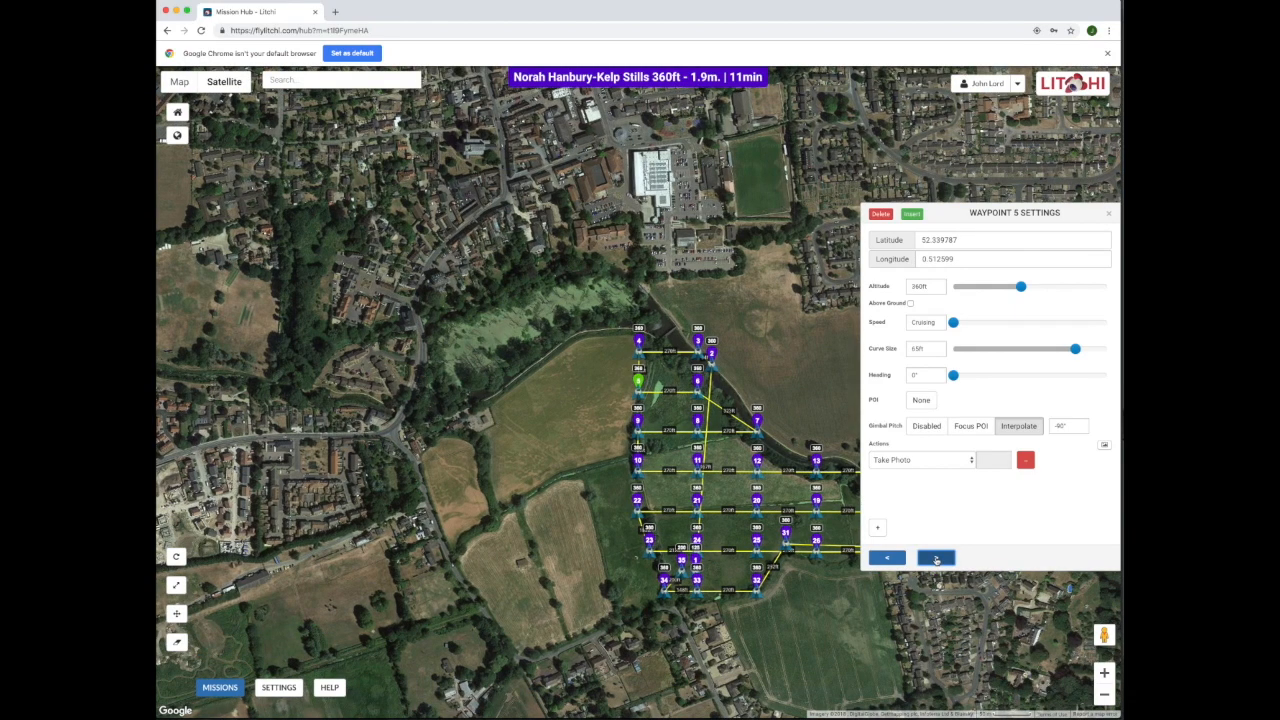
click(1104, 674)
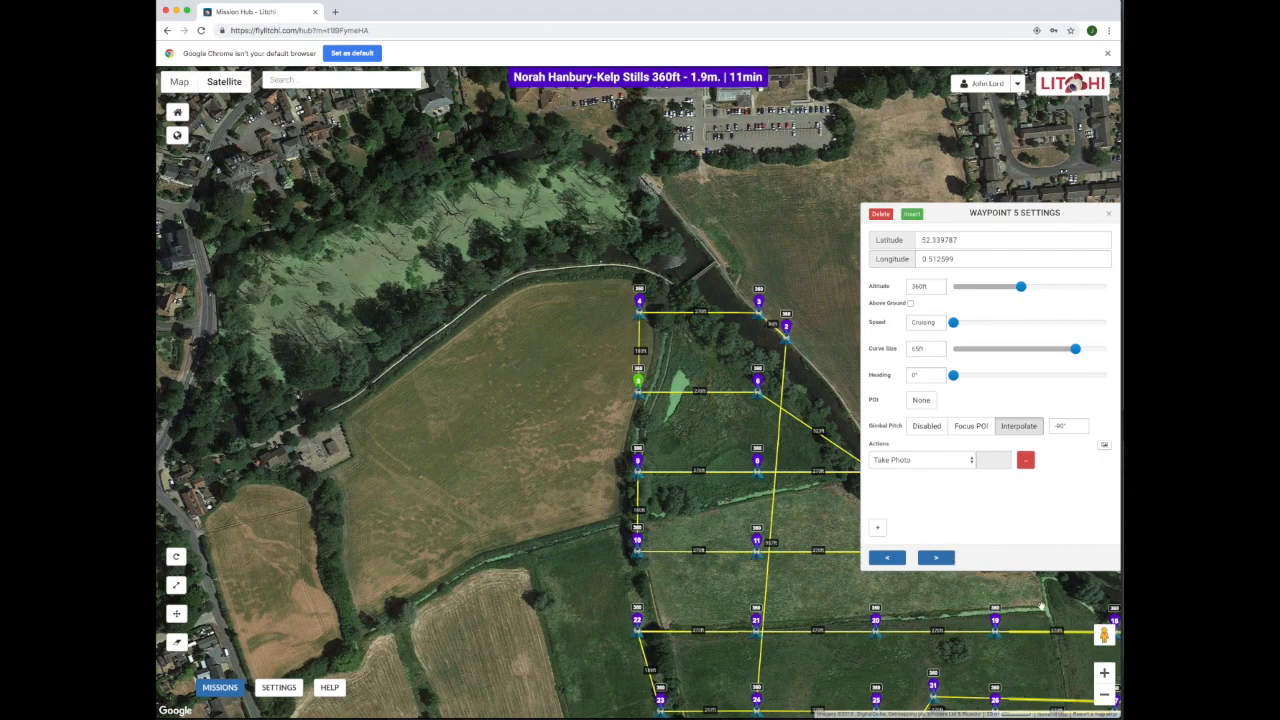
click(935, 558)
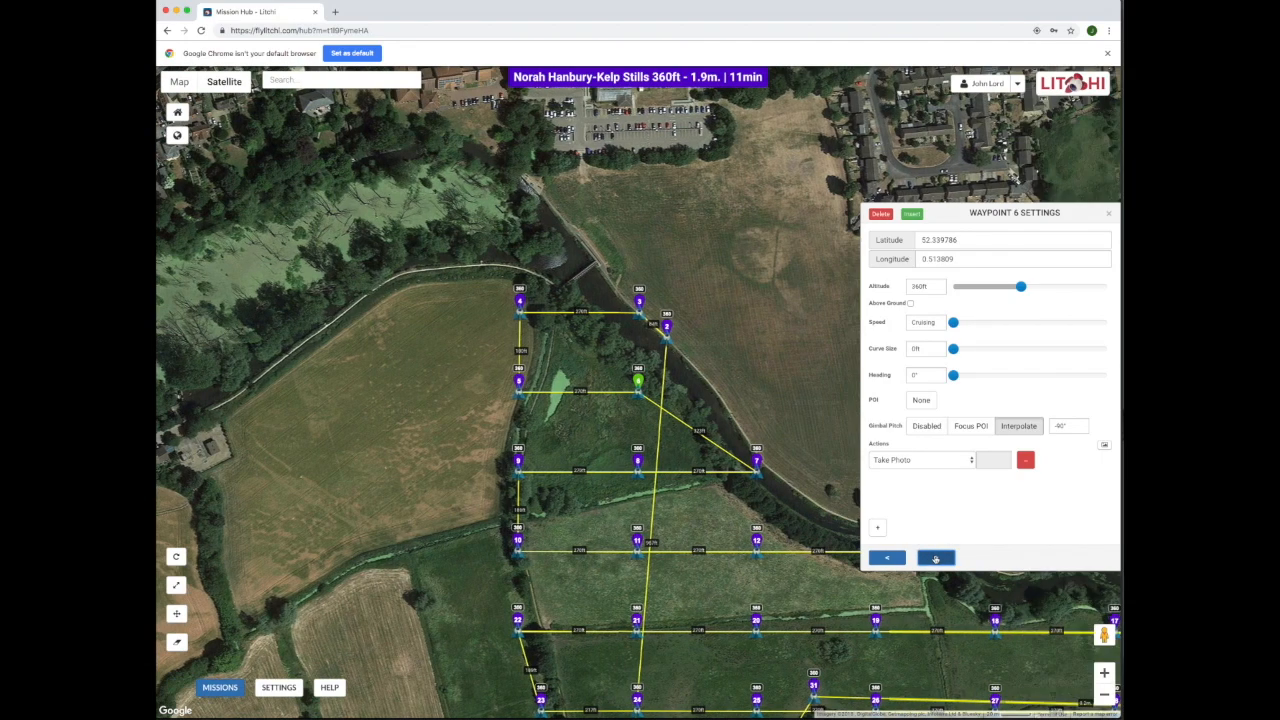
click(935, 558)
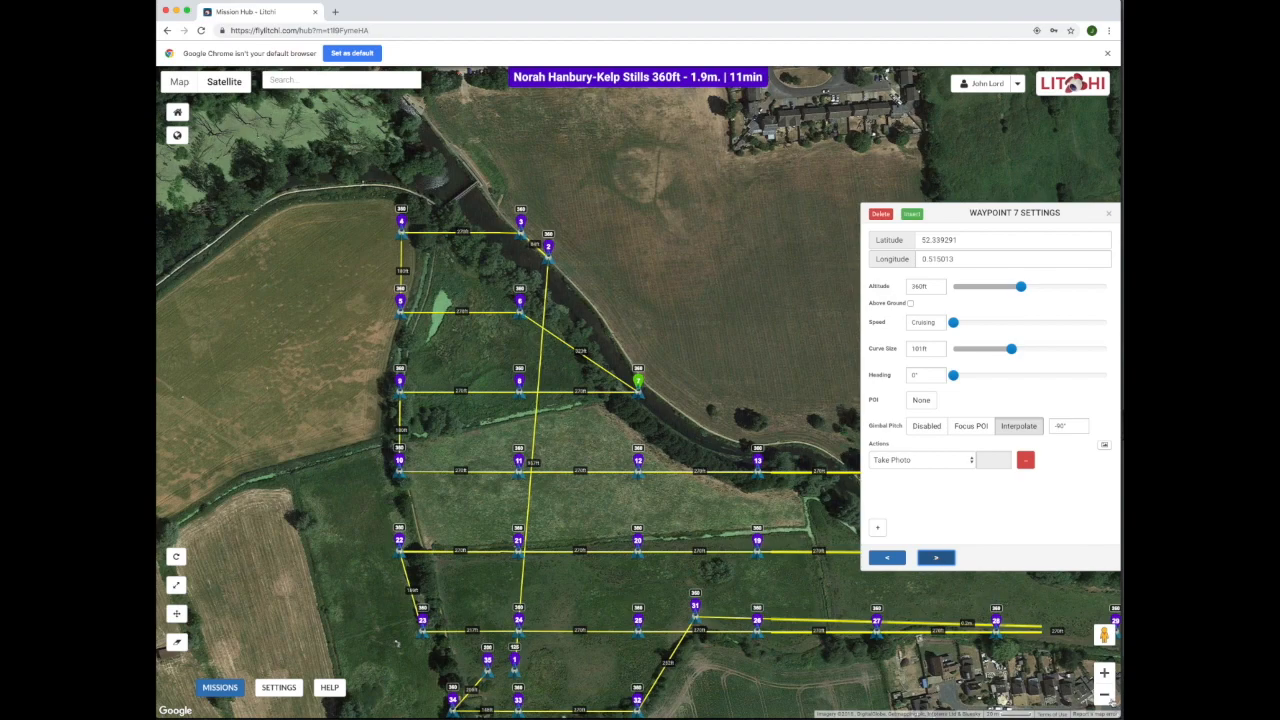
- Examine the complete flight path on the map, with the settings of waypoint 18 open
click(1104, 694)
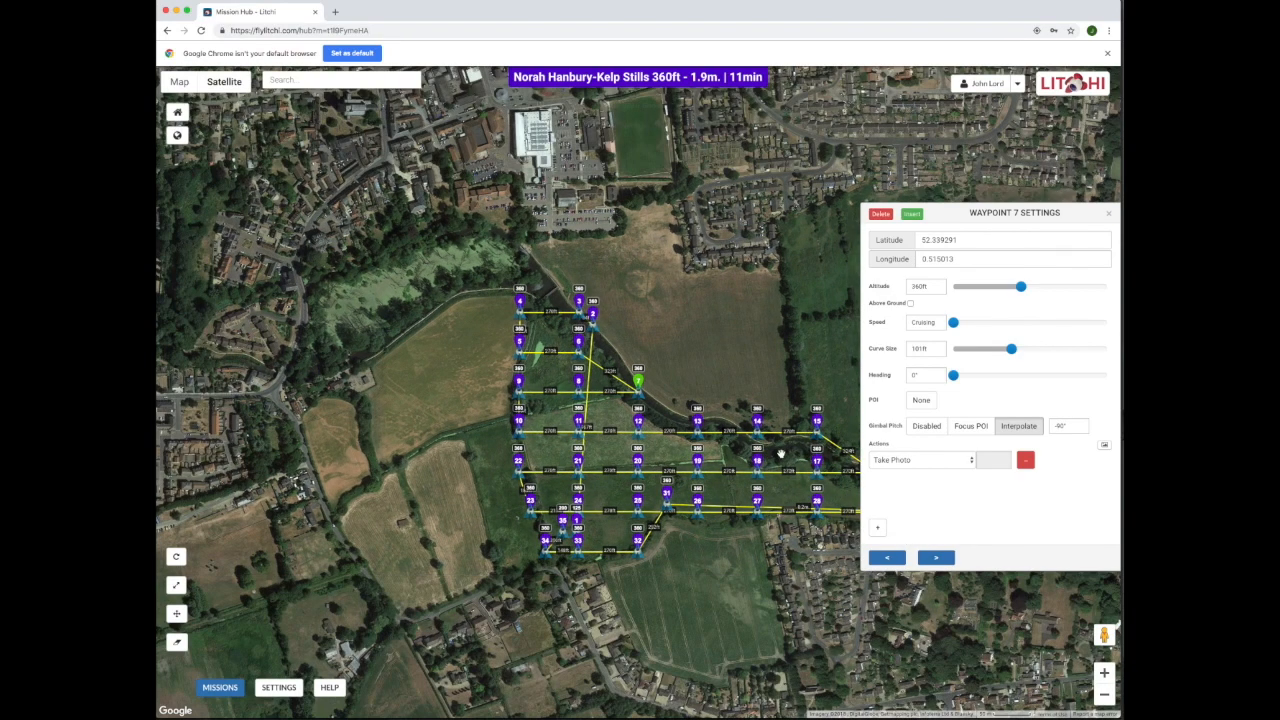
mouse_move(751, 449)
mouse_down()
mouse_move(662, 378)
mouse_move(715, 445)
mouse_move(760, 432)
mouse_move(762, 457)
mouse_move(744, 441)
mouse_up()
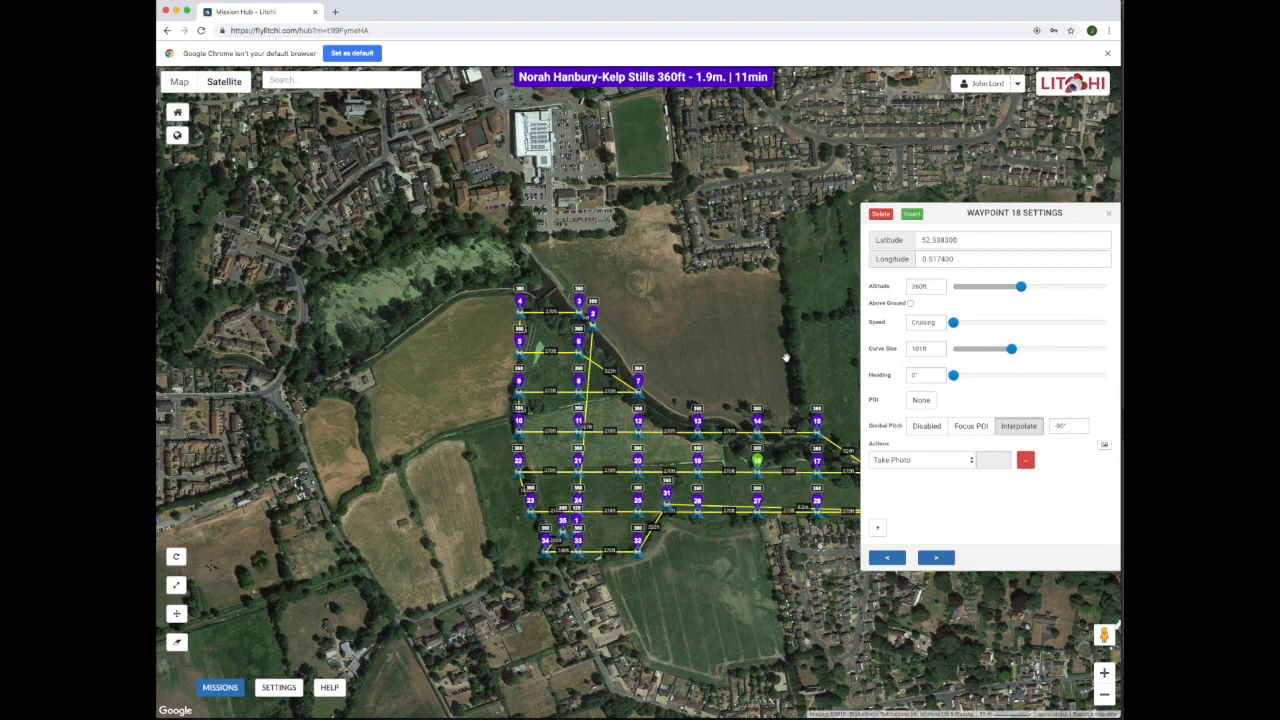
drag(760, 344, 569, 289)
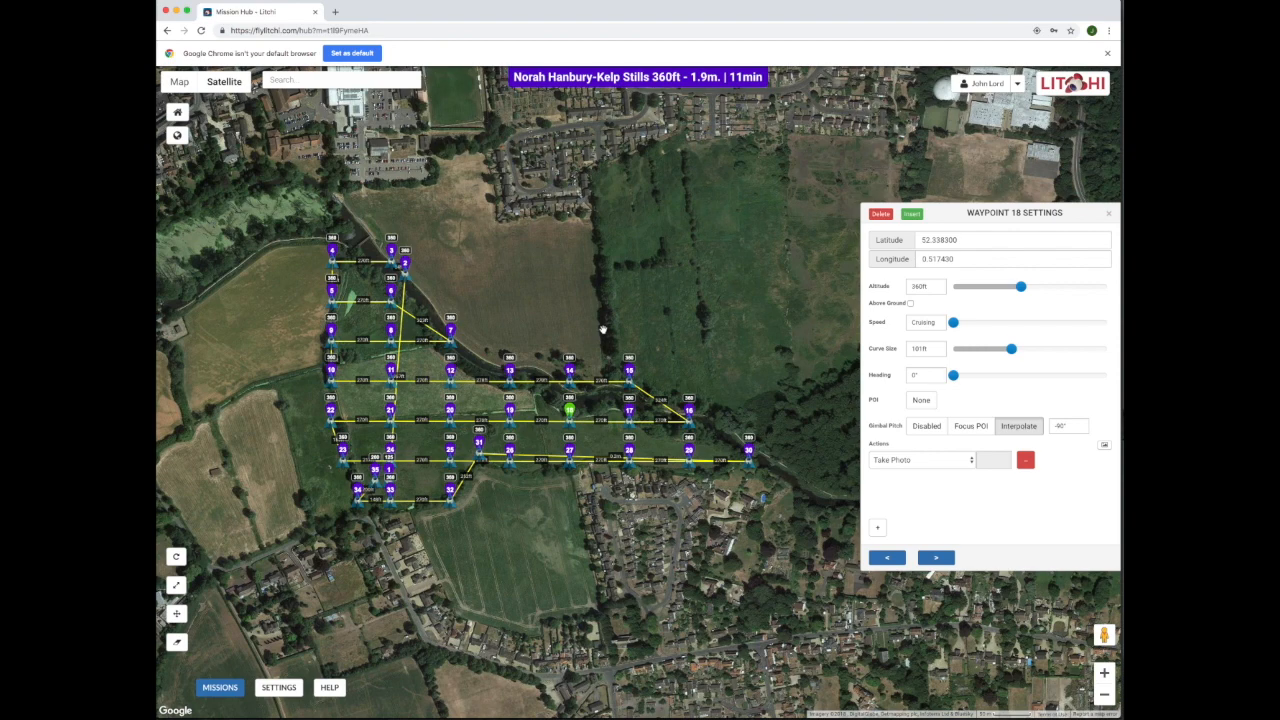
drag(538, 499, 571, 527)
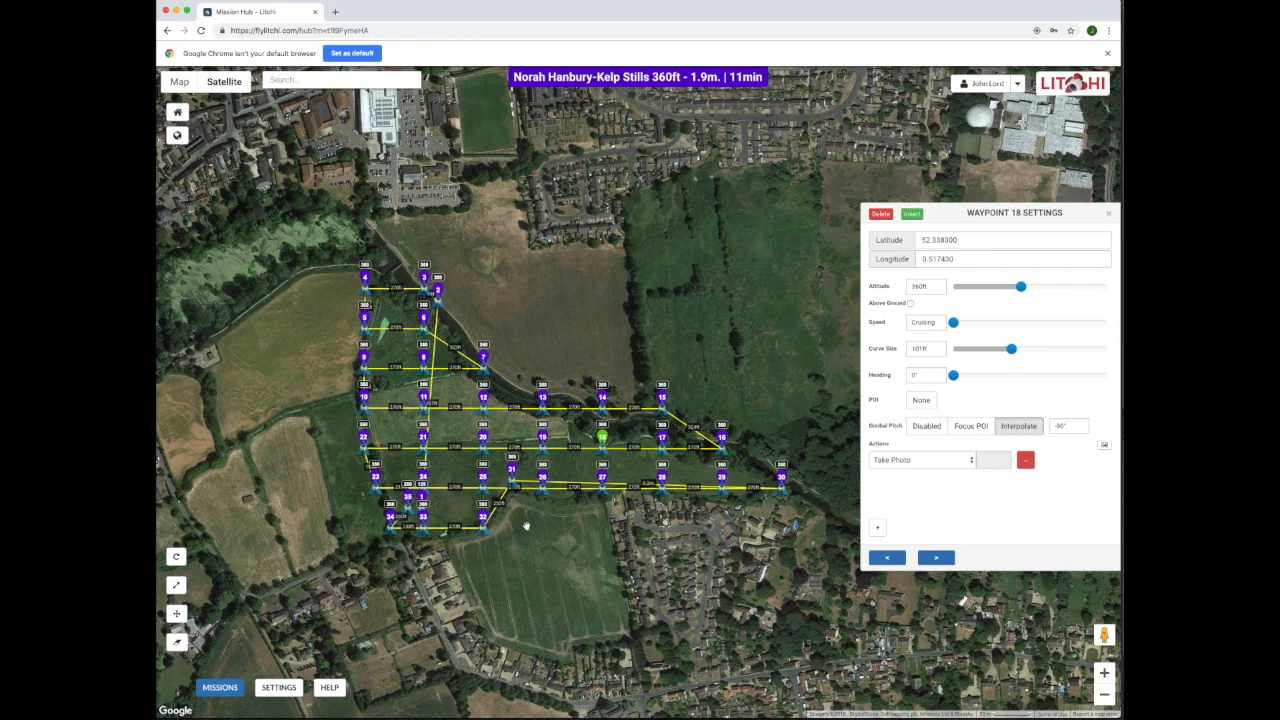
- Switch to Lightroom Classic and view the first three aerial photos at full size, ending on 20181212-DJI_0057.DNG
key(super+Tab)
key(super+Tab)
key(super+Tab)
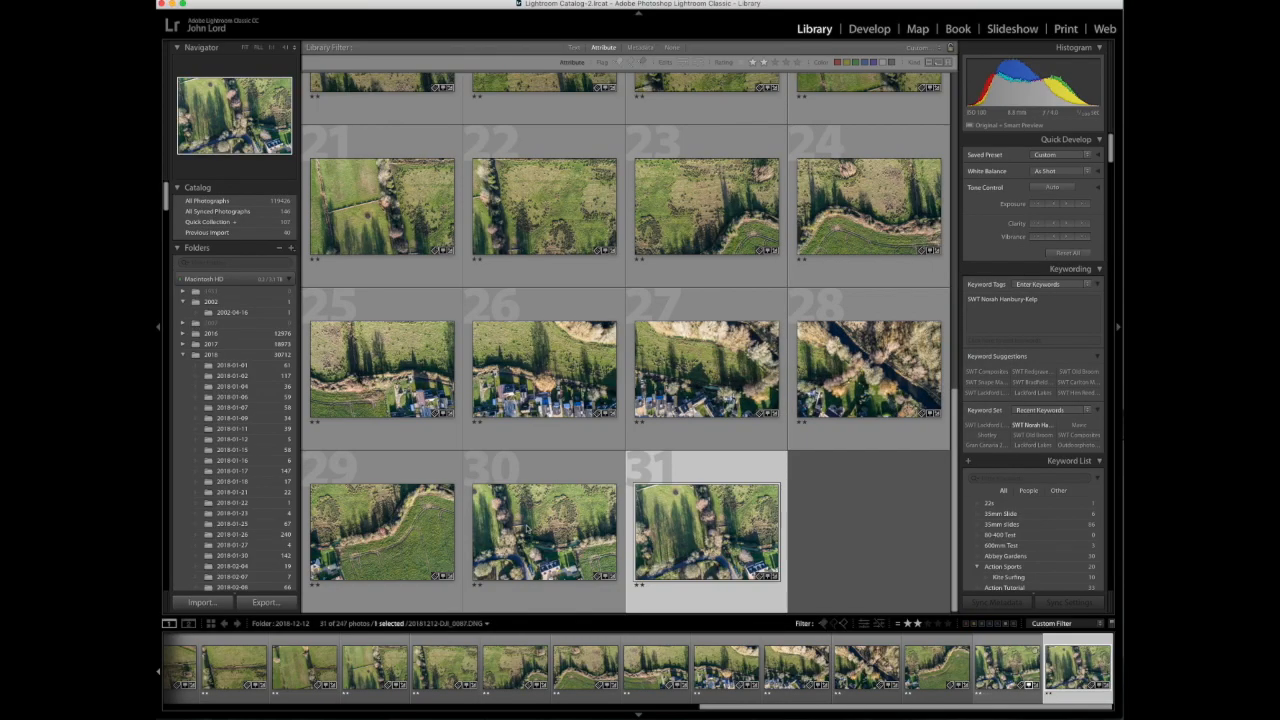
scroll(740, 244, up, 10)
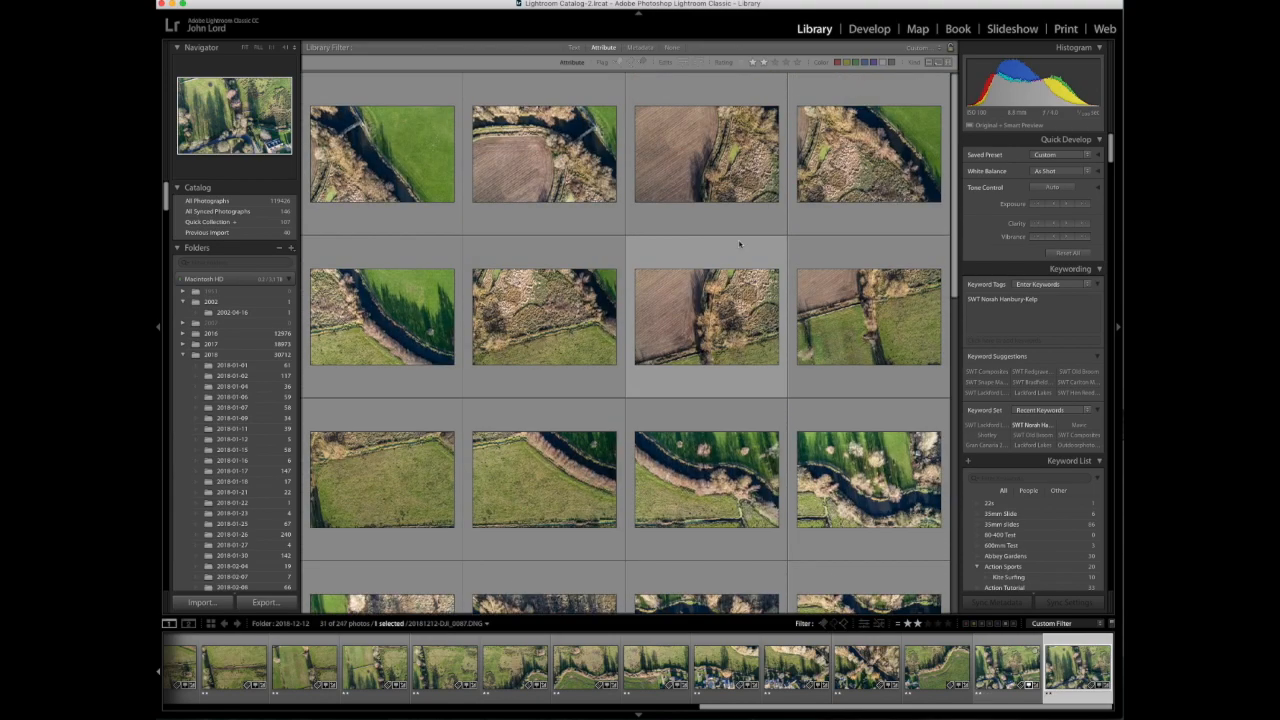
double_click(415, 213)
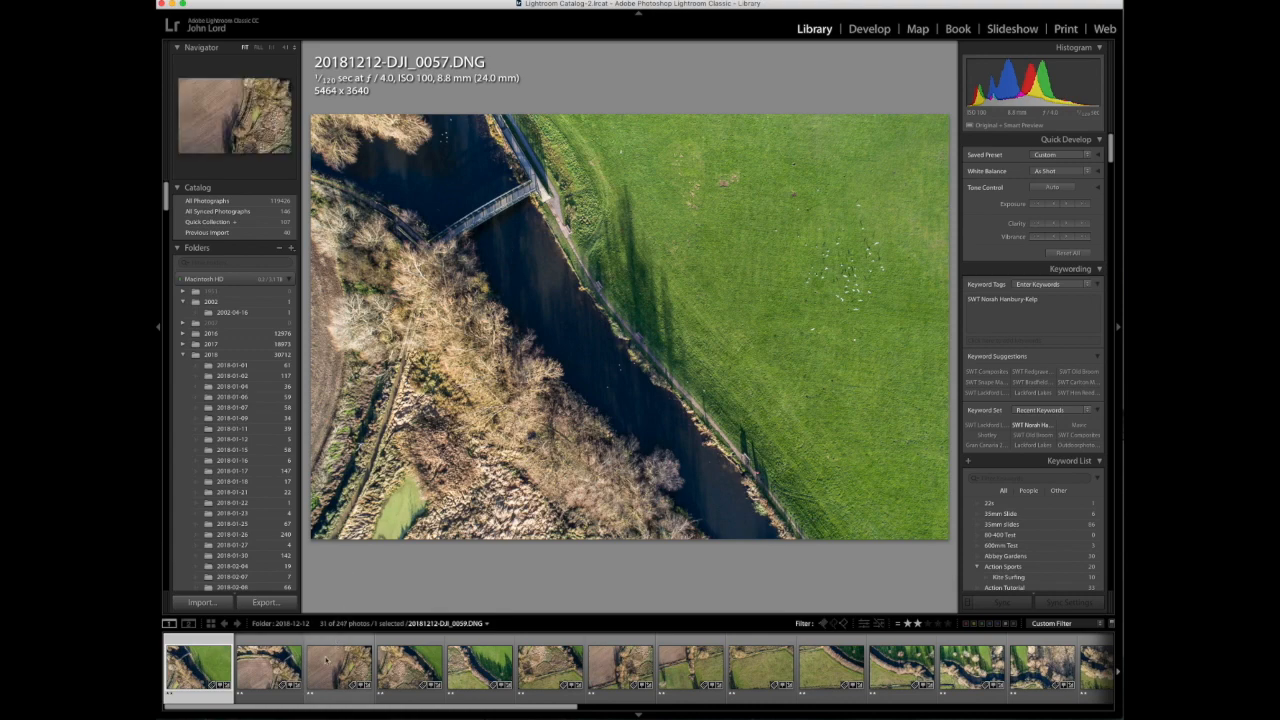
click(282, 696)
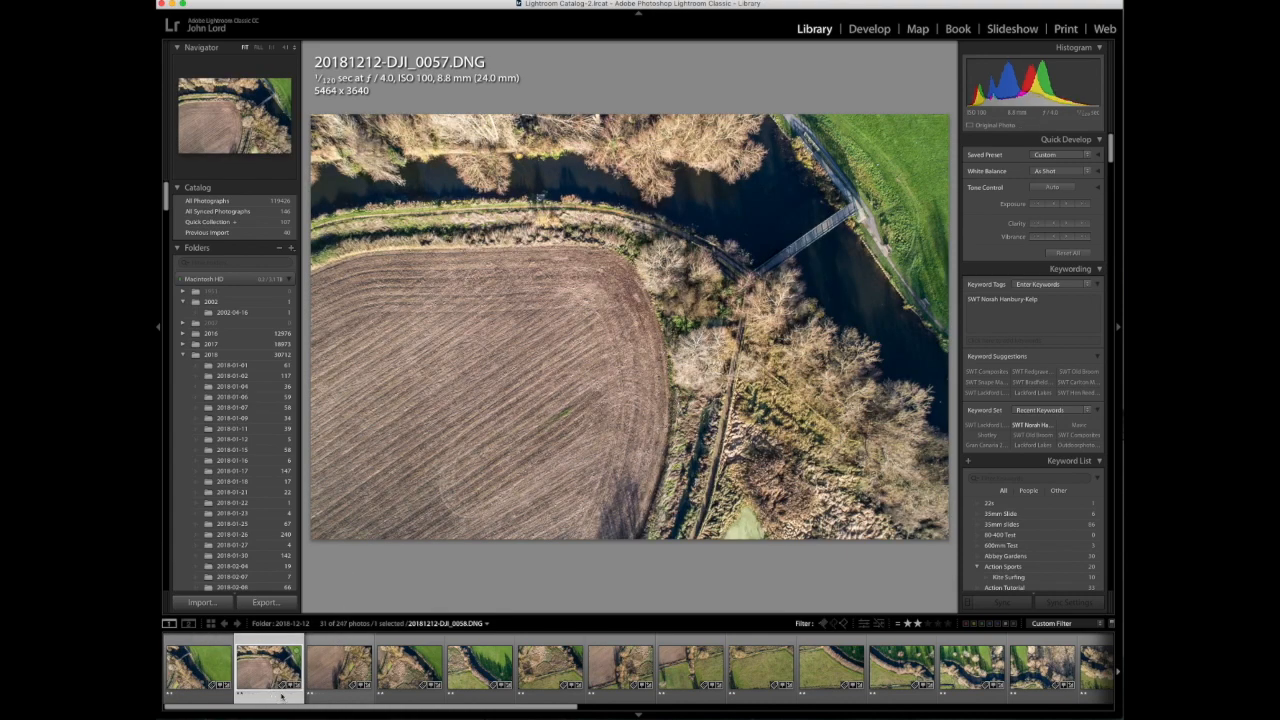
click(333, 698)
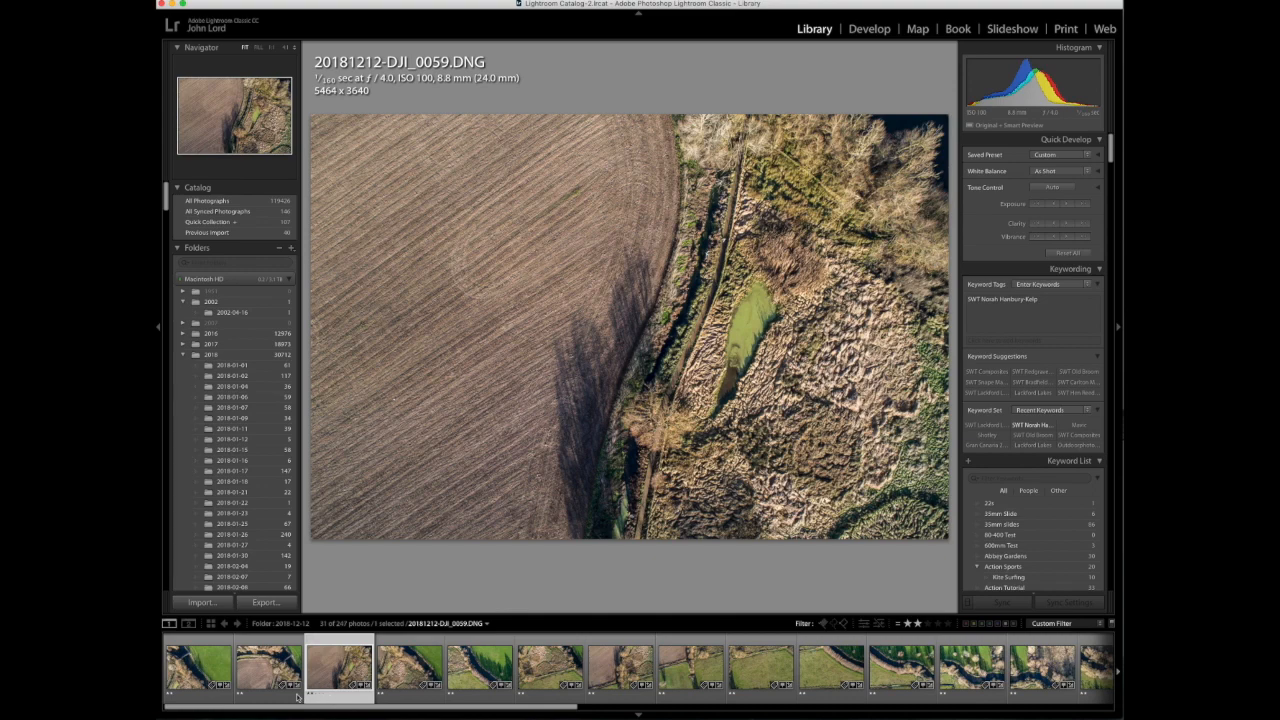
click(226, 690)
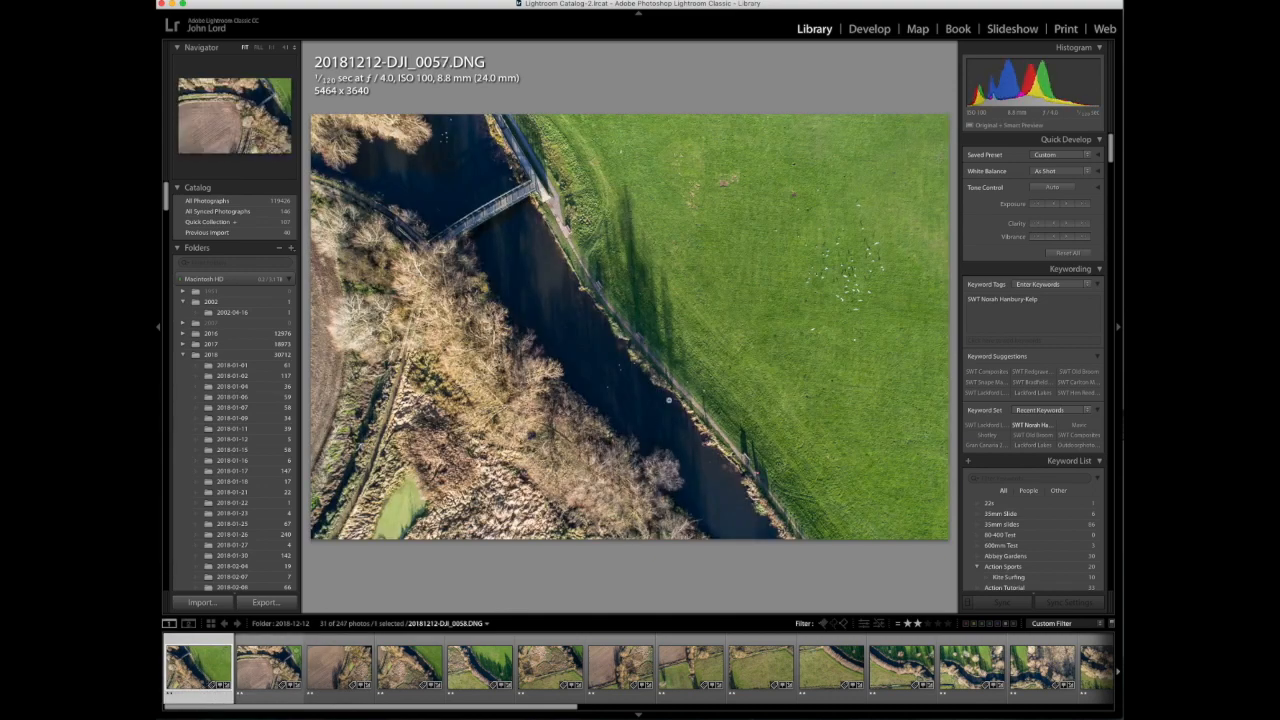
- Review the Develop adjustments of 20181212-DJI_0057.DNG, from basic tone and clarity to sharpening and lens corrections
click(873, 33)
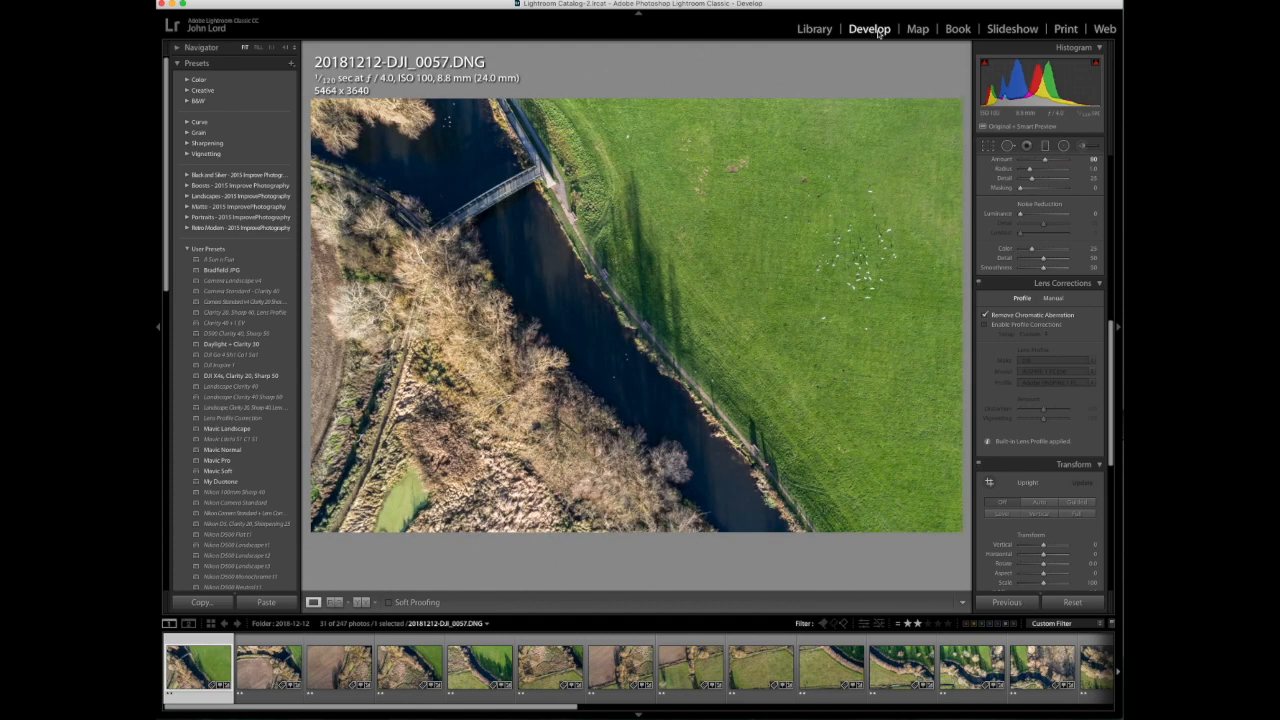
scroll(1043, 184, up, 10)
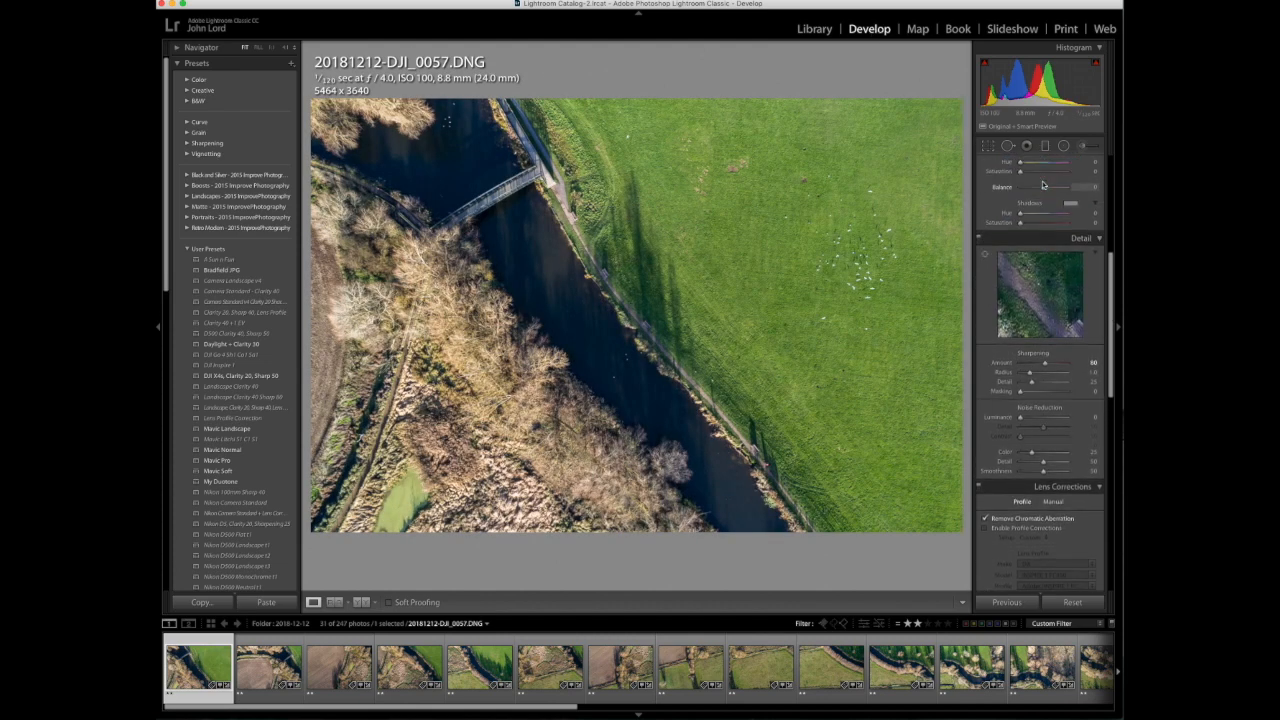
scroll(1043, 184, up, 2)
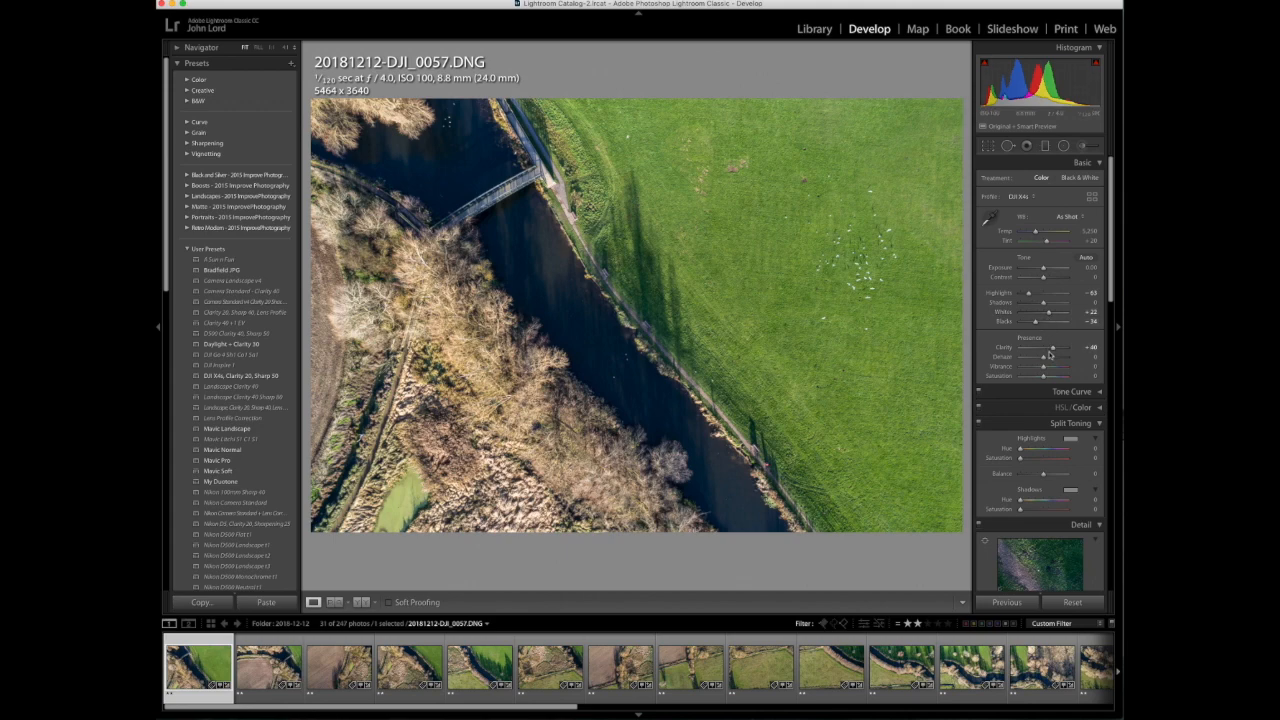
scroll(1052, 354, down, 5)
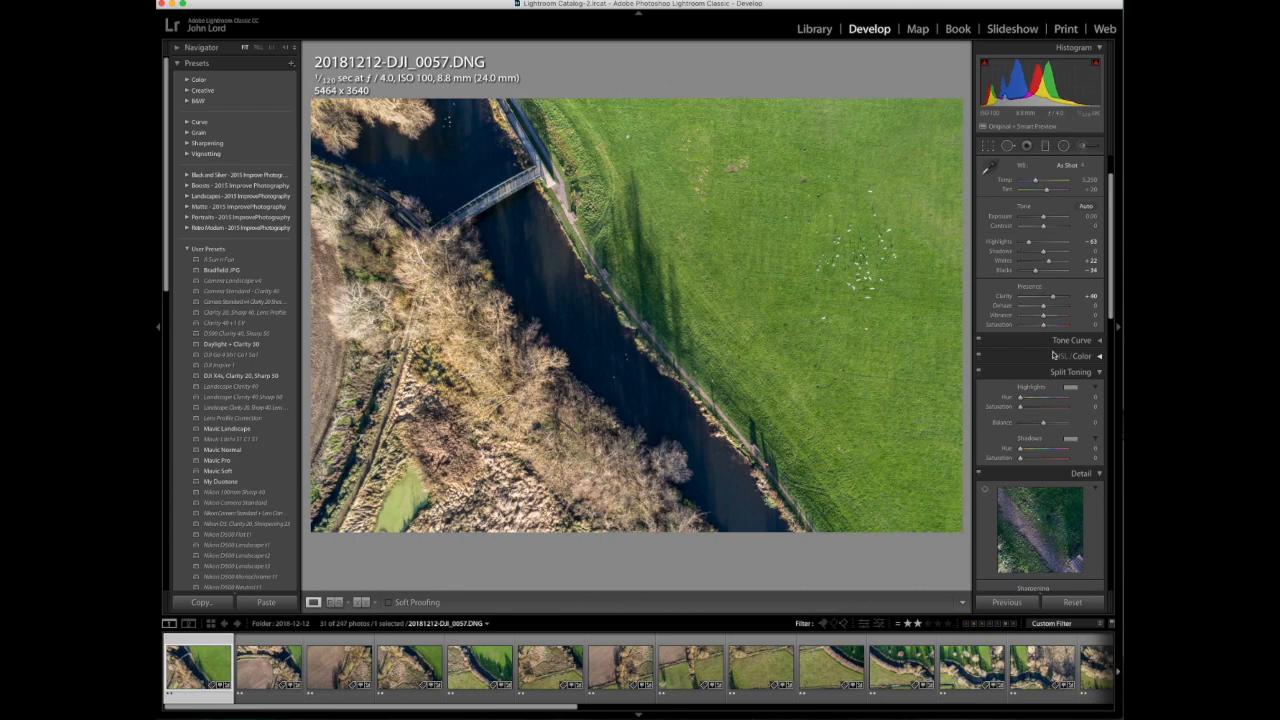
scroll(1052, 354, down, 2)
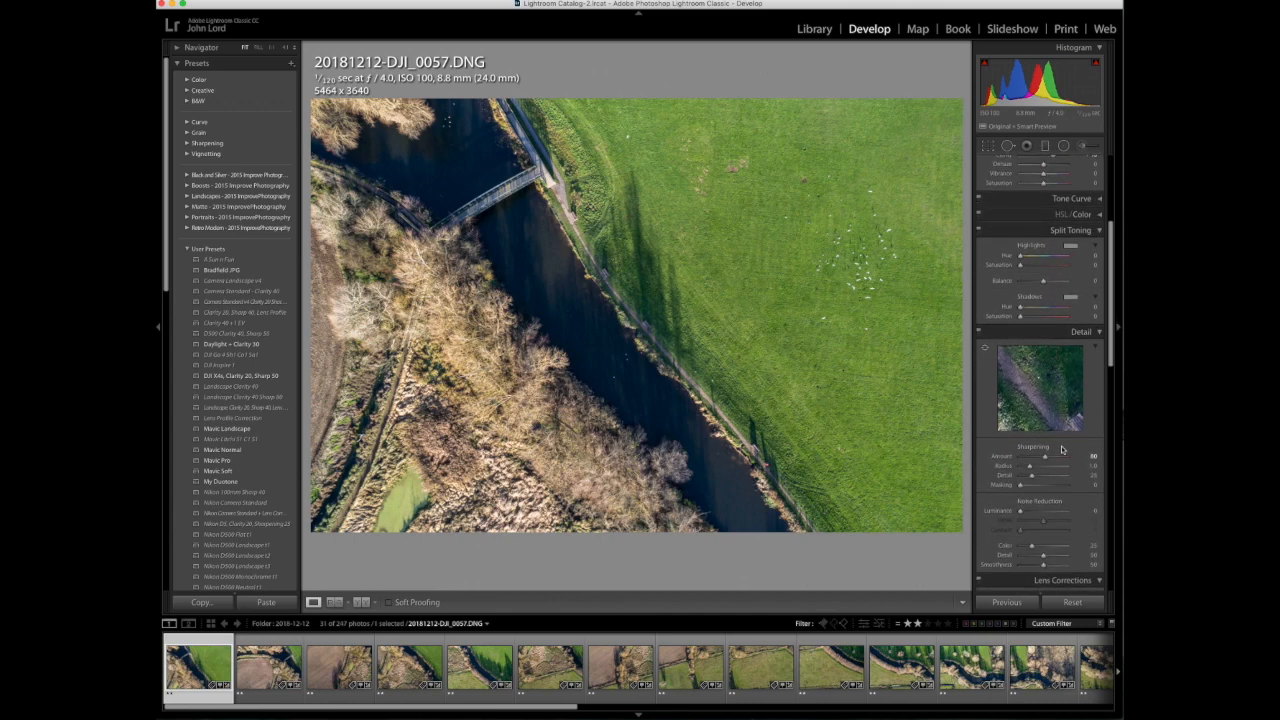
scroll(1062, 449, down, 10)
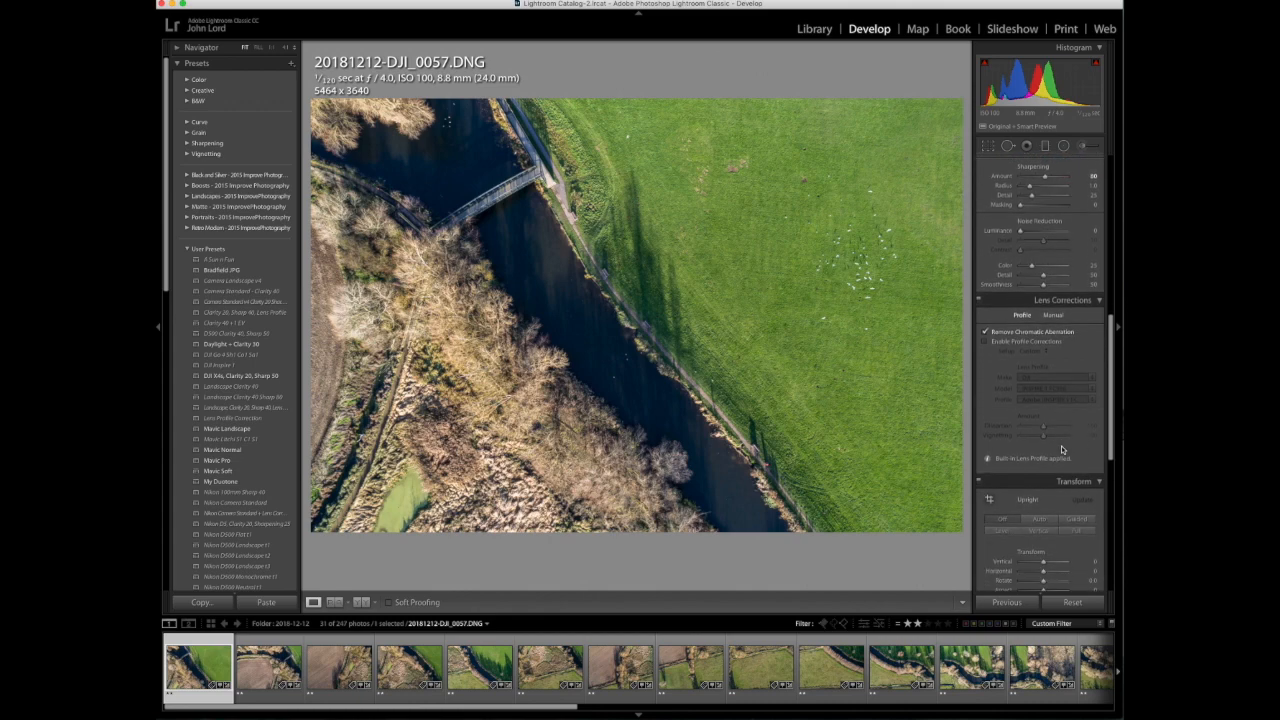
scroll(1062, 449, down, 1)
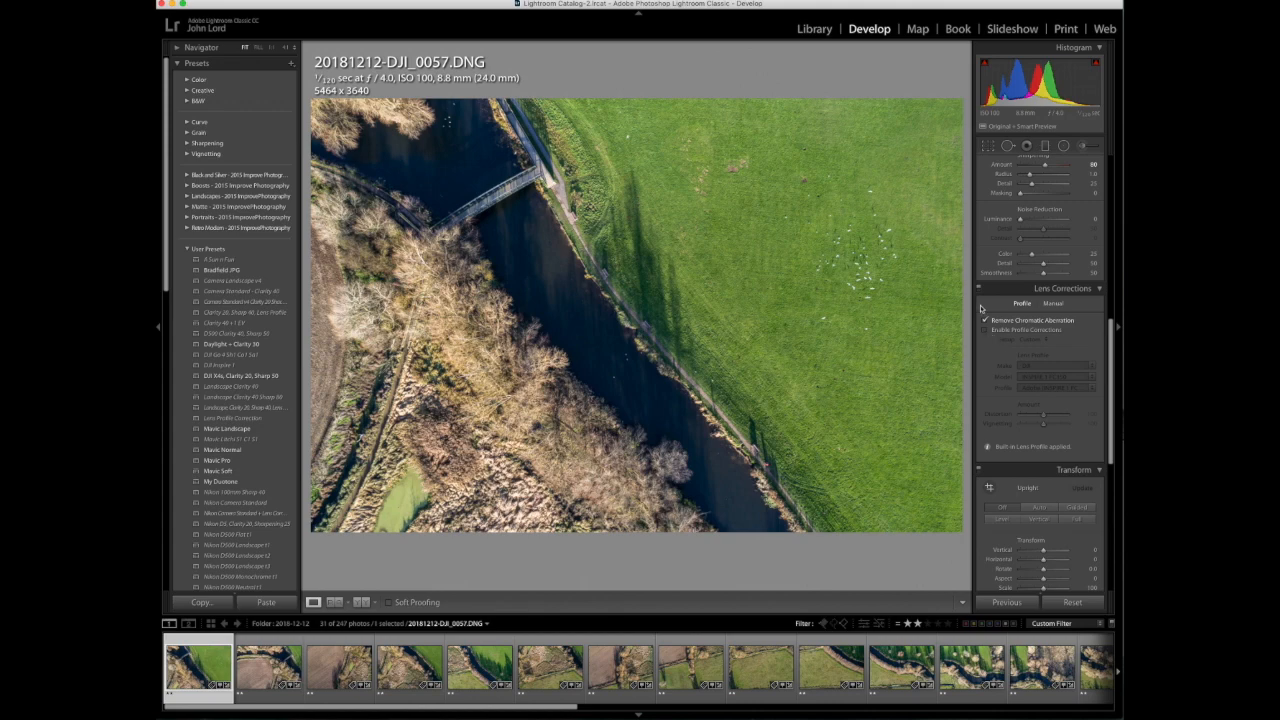
- Show the photos on the Lightroom map and step through them from 20181212-DJI_0057.DNG to check each capture location
click(918, 30)
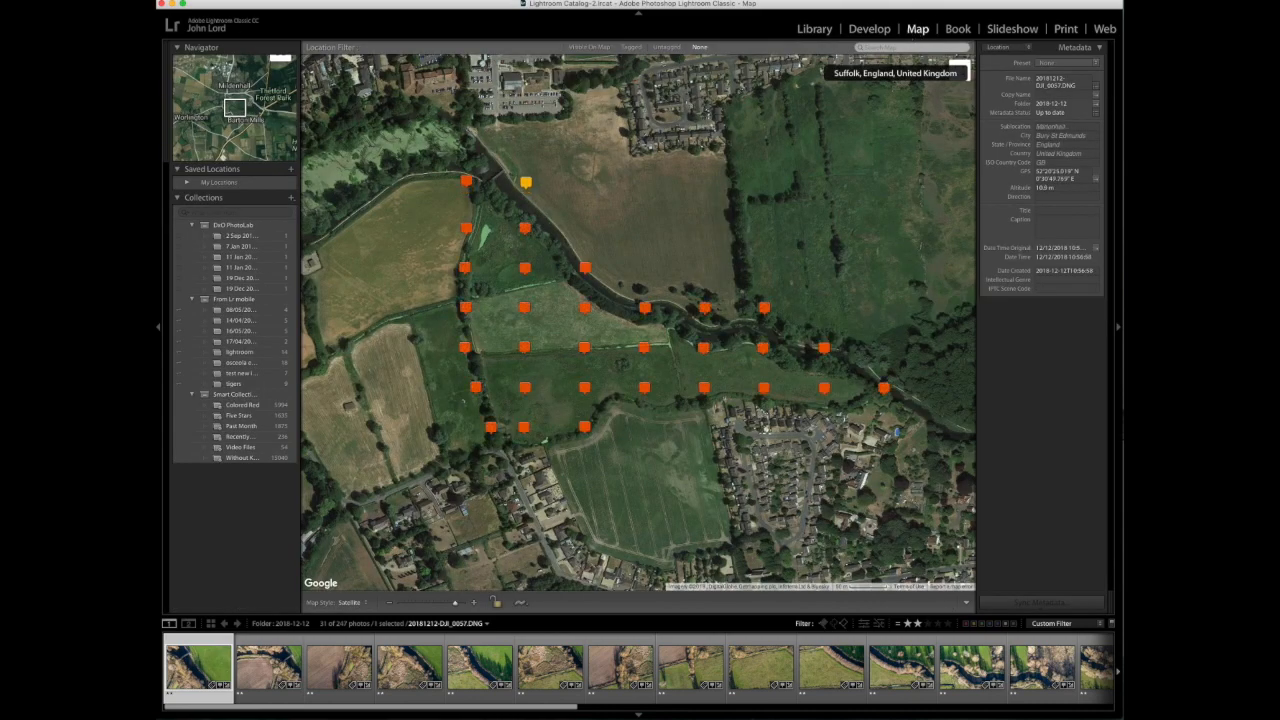
key(Right)
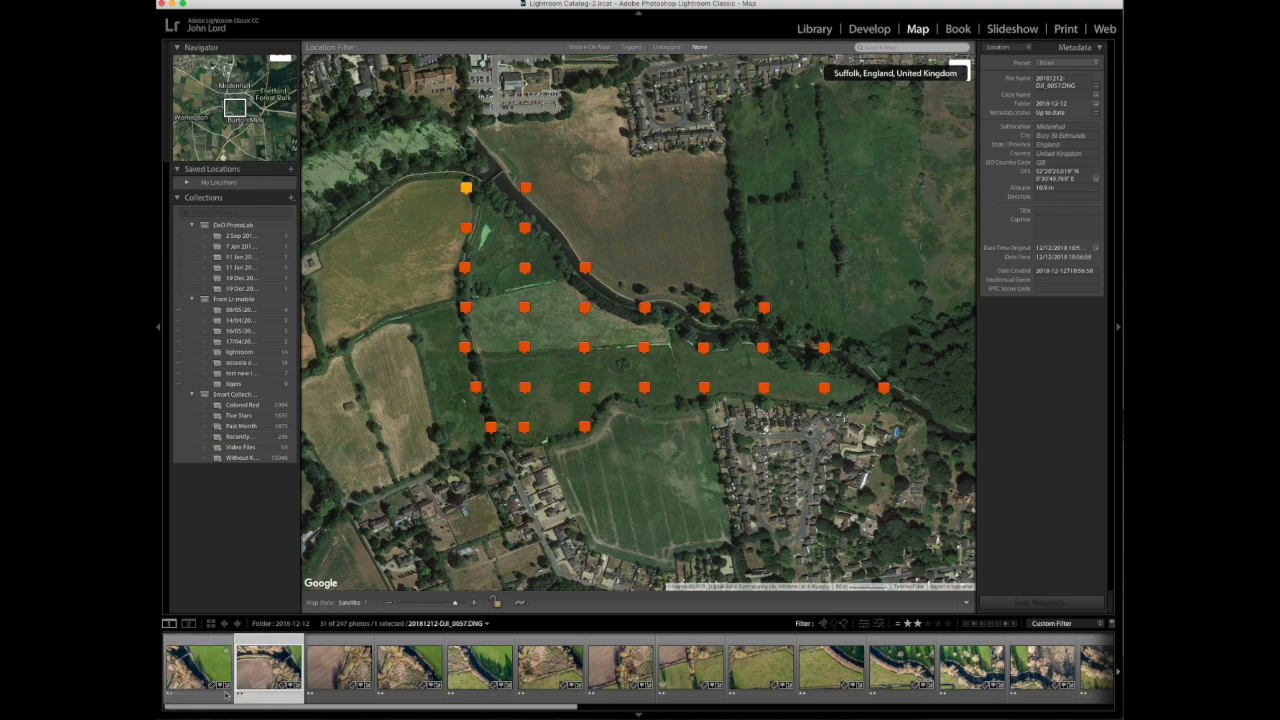
key(Right)
key(Right)
key(Right)
key(Right)
key(Right)
key(Right)
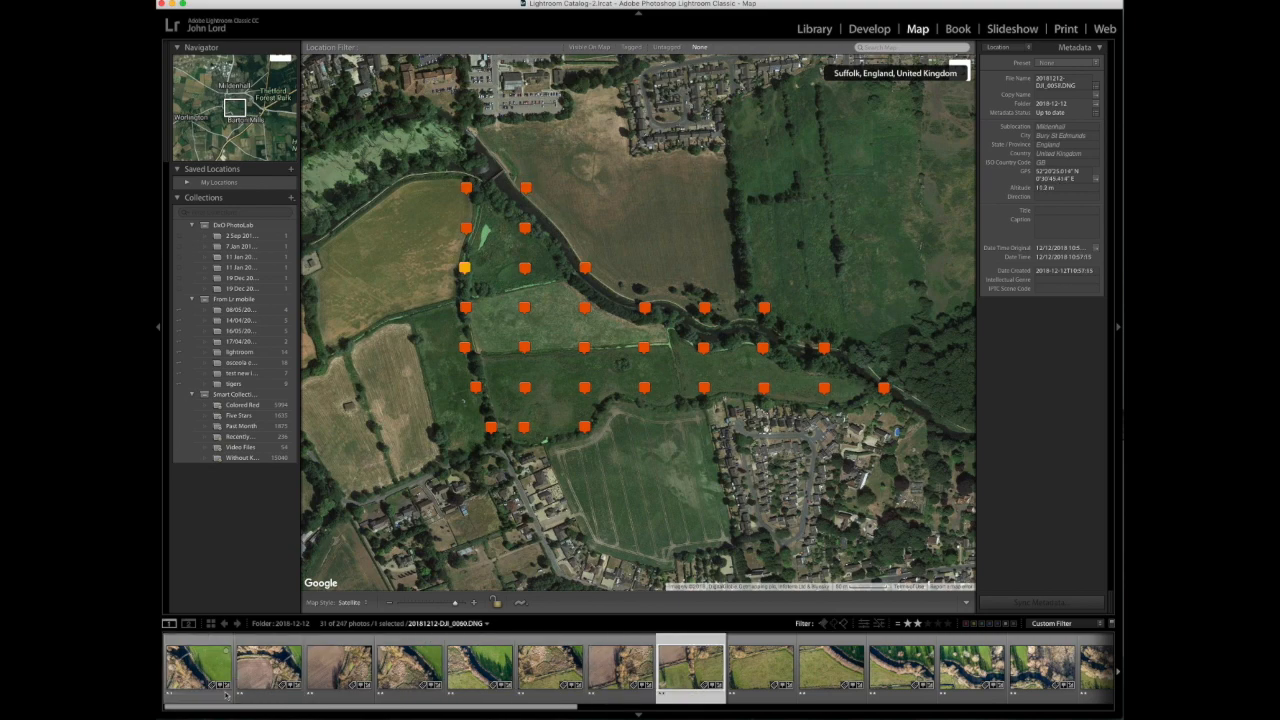
key(Right)
key(Right)
key(Right)
key(Right)
key(Right)
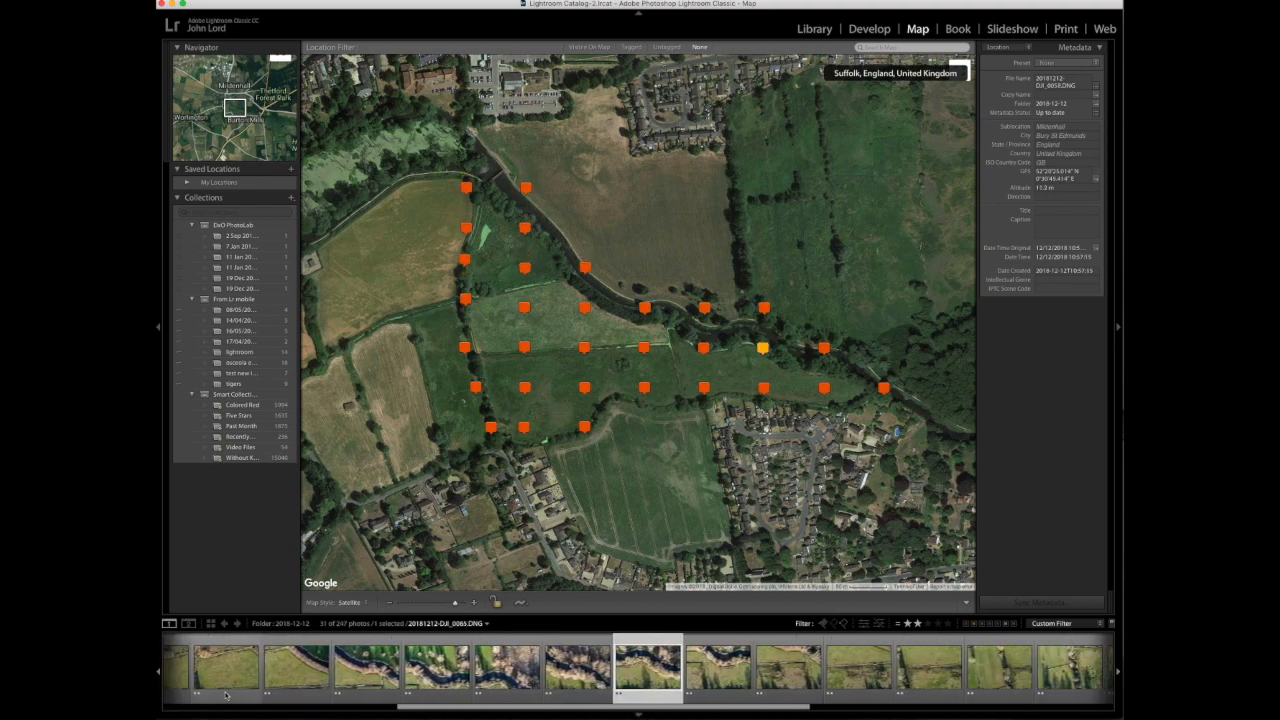
key(Right)
key(Right)
key(Right)
key(Right)
key(Right)
key(Right)
key(Right)
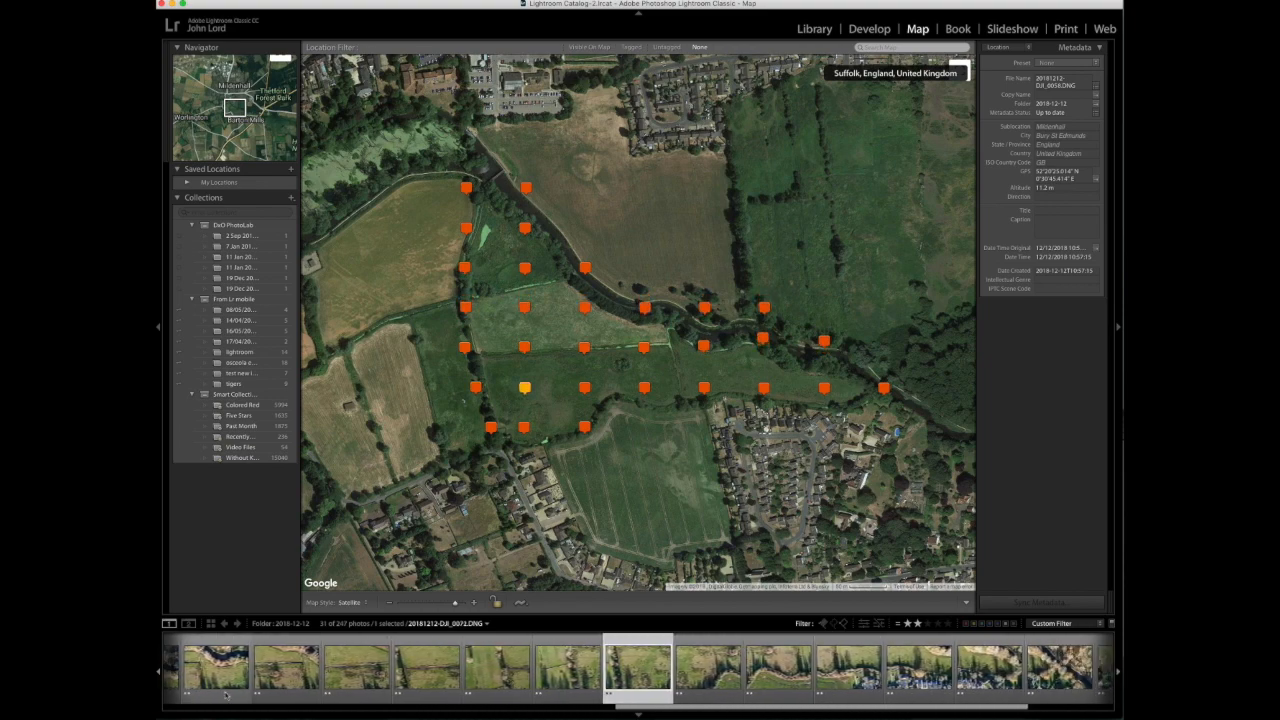
key(Right)
key(Right)
key(Right)
key(Right)
key(Right)
key(Right)
key(Right)
key(Right)
key(Right)
key(Right)
key(Right)
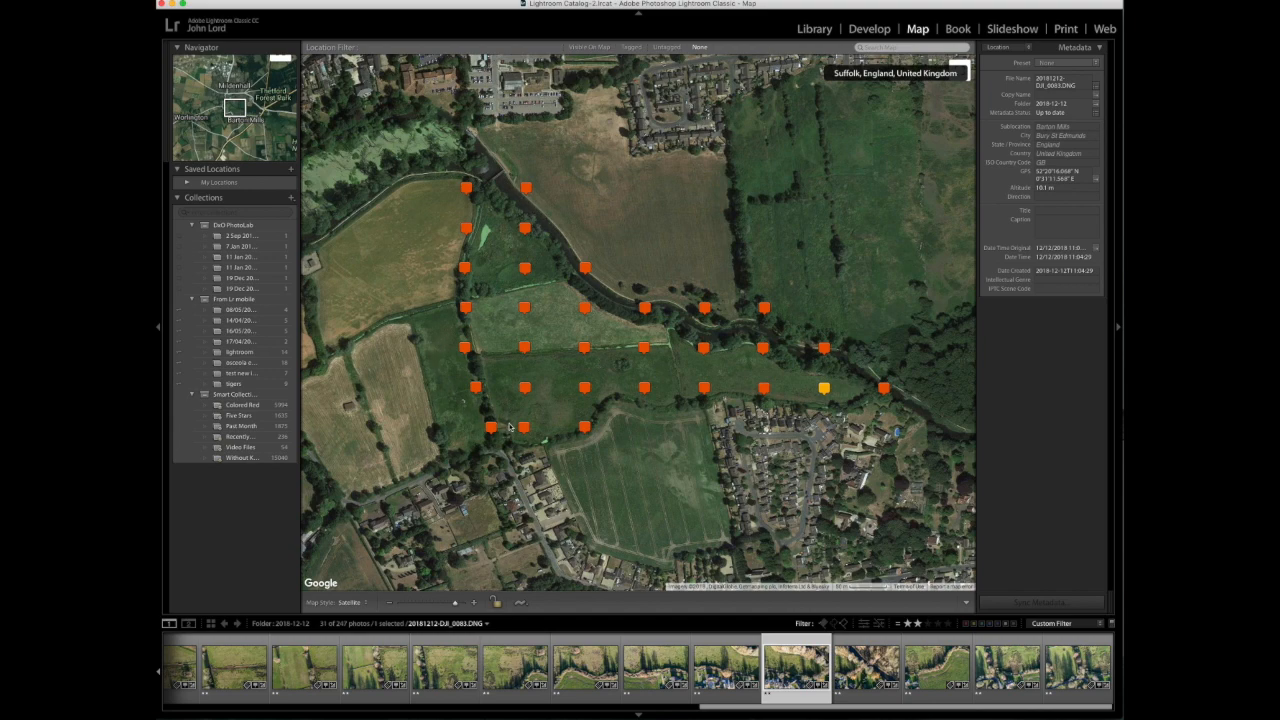
- Return to the Library, view the last photo, 20181212-DJI_0087.DNG, and select all the filtered photos
click(814, 29)
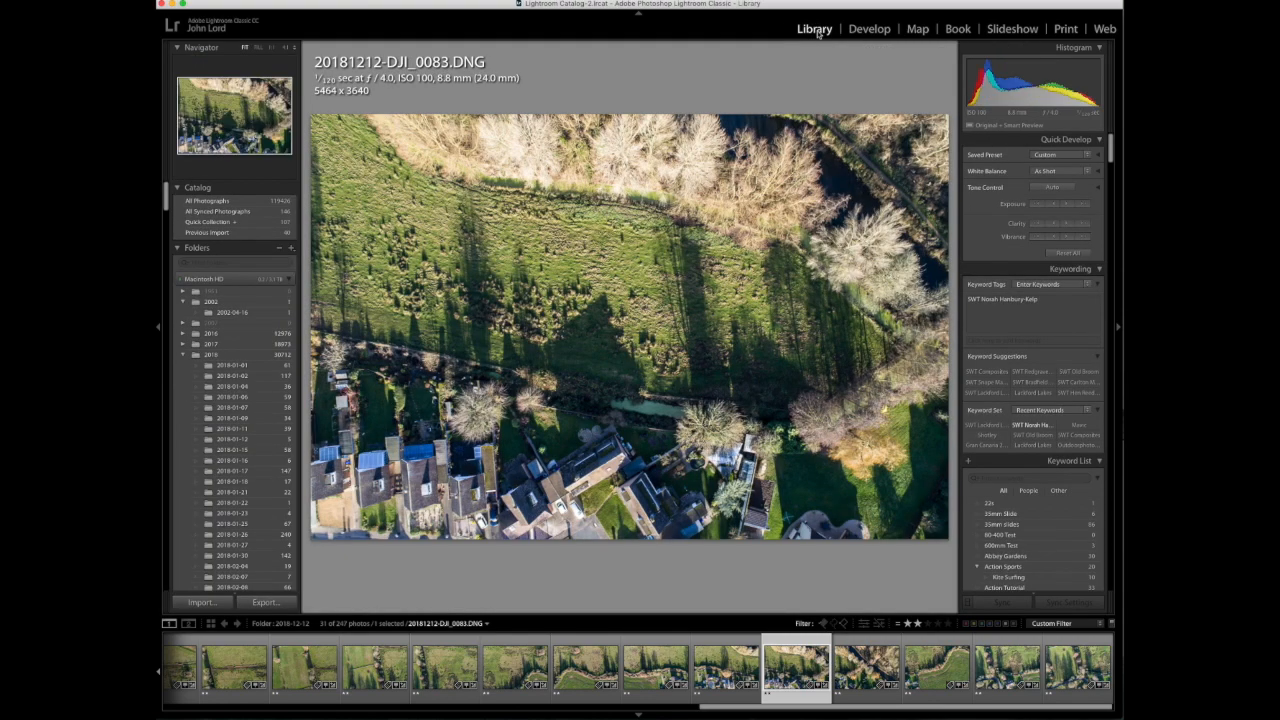
click(1060, 697)
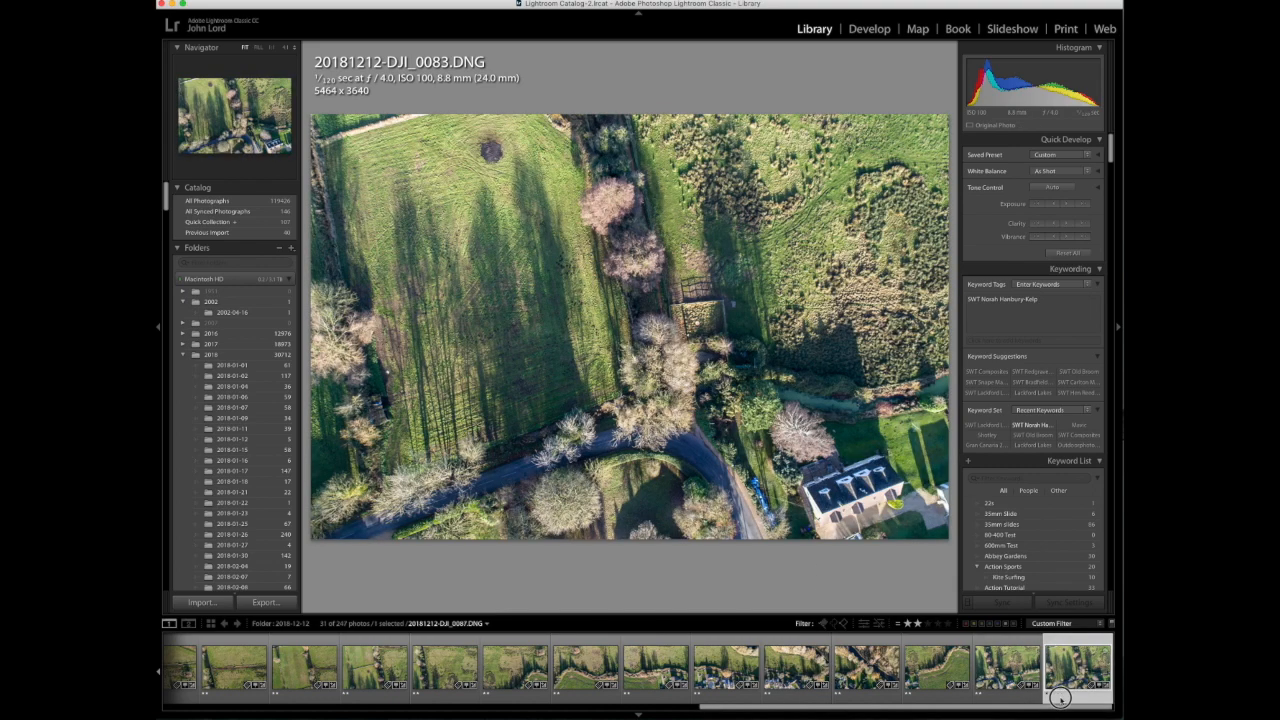
drag(1028, 707, 395, 714)
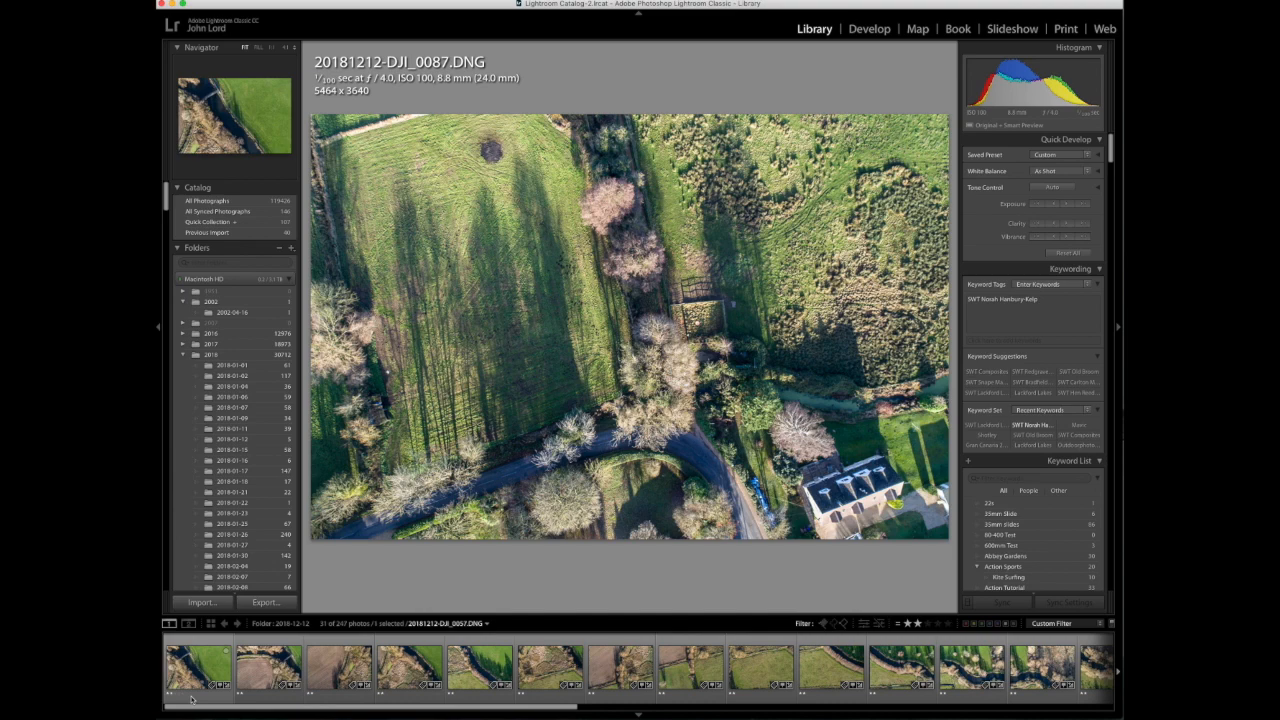
key(super+a)
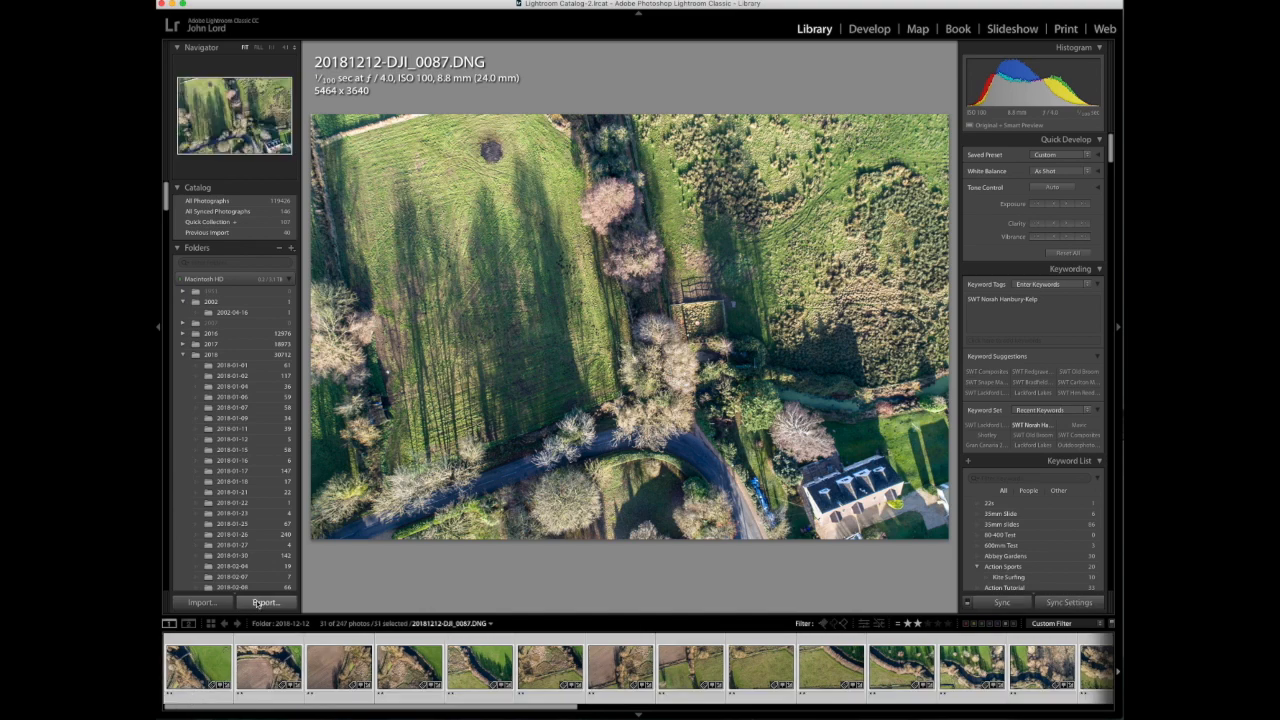
- Export the selected photos to the Stills - Plan View folder as sRGB JPEGs at quality 100, unresized, with all metadata
click(265, 602)
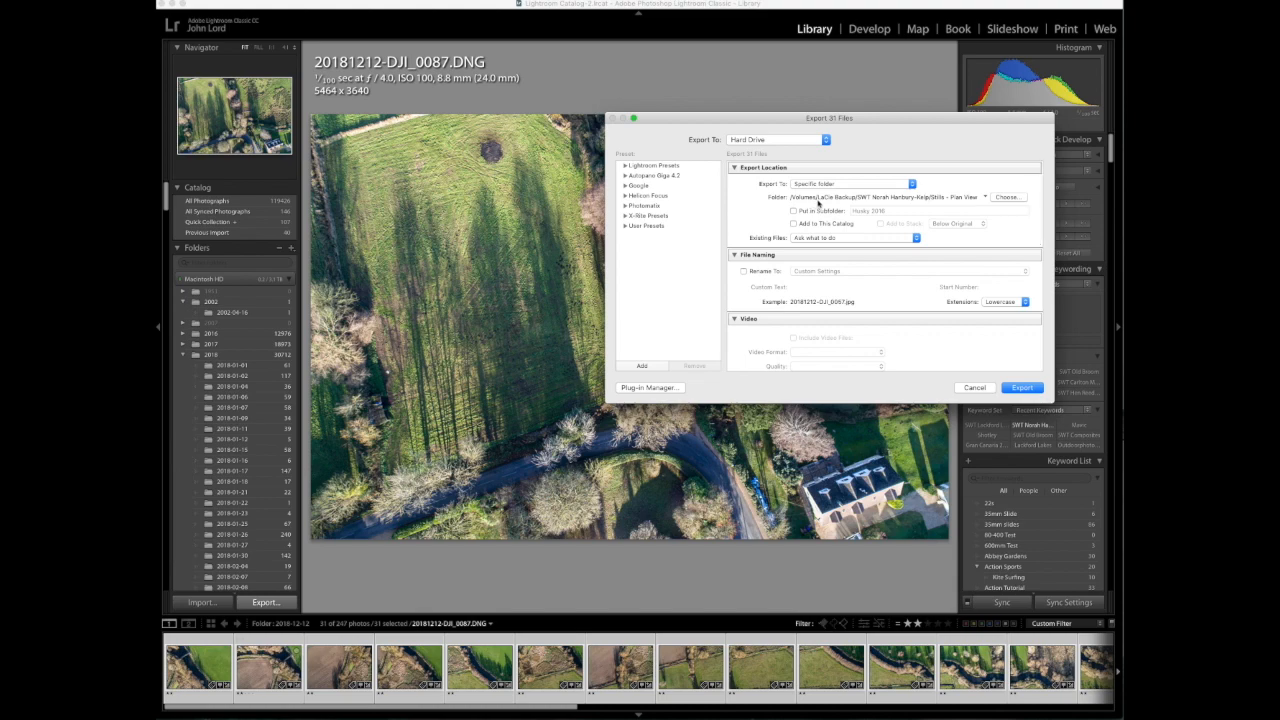
scroll(820, 235, down, 5)
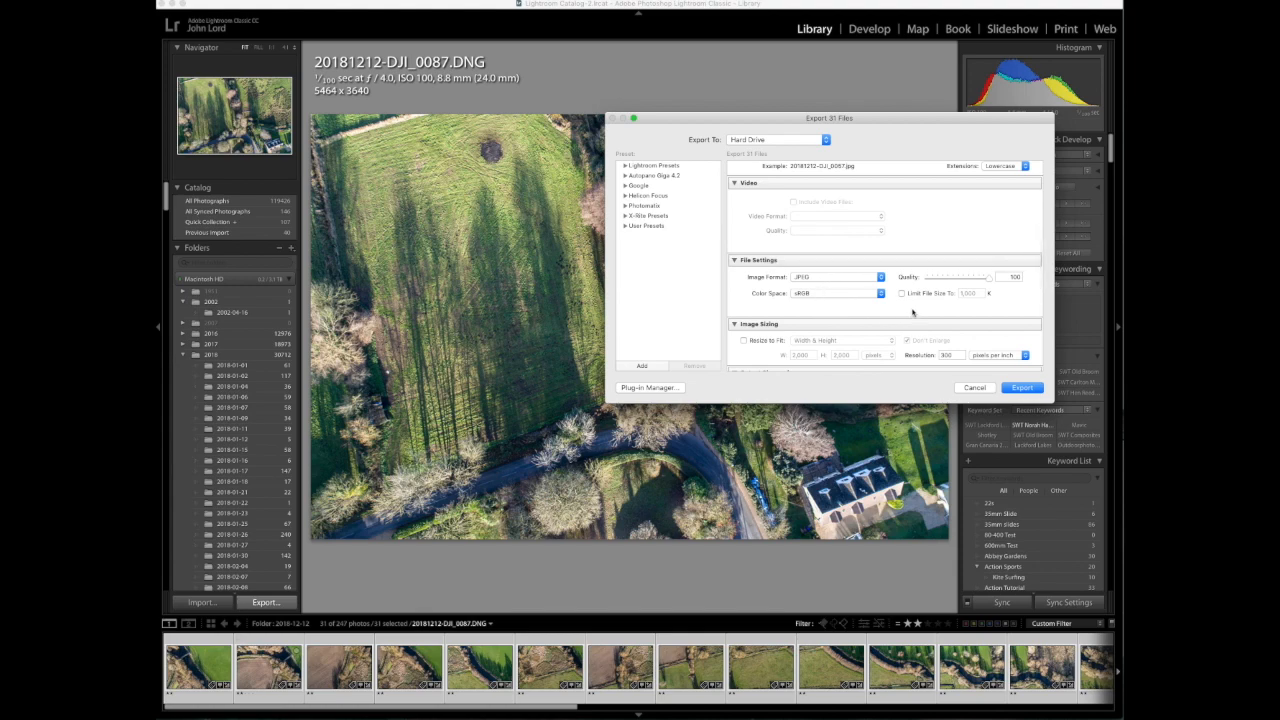
scroll(913, 311, down, 5)
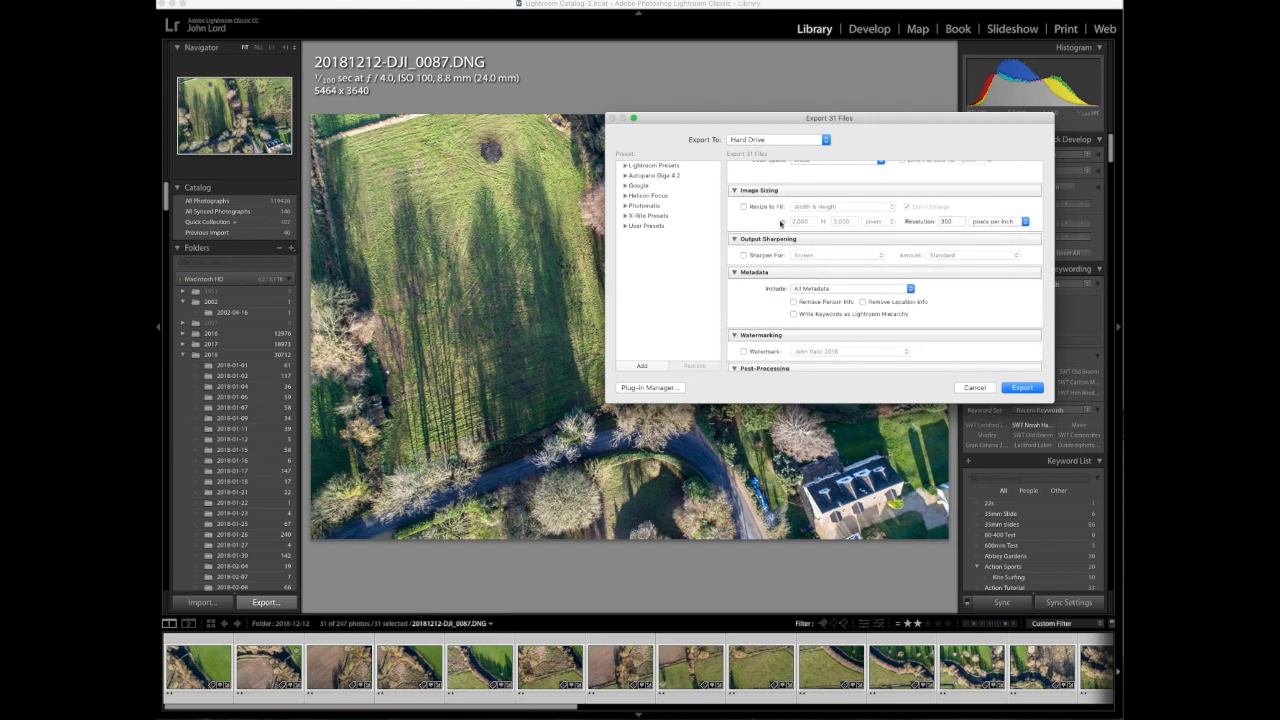
scroll(868, 307, down, 2)
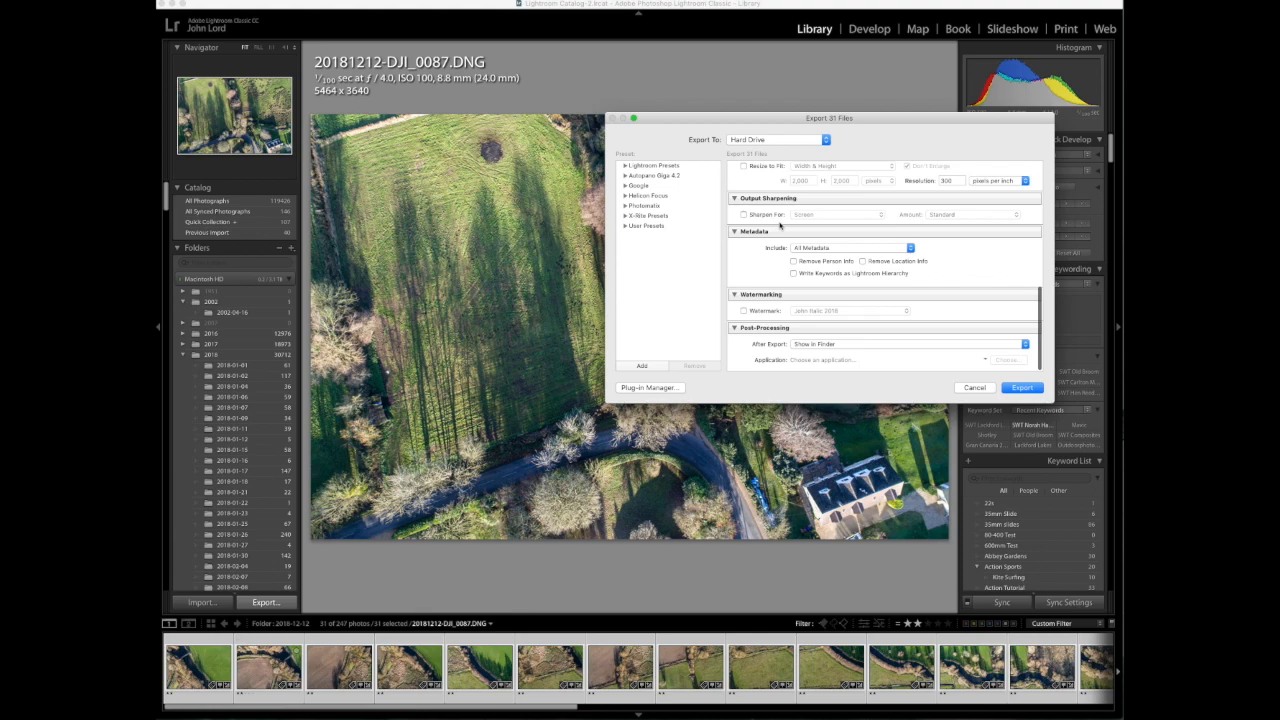
click(1022, 388)
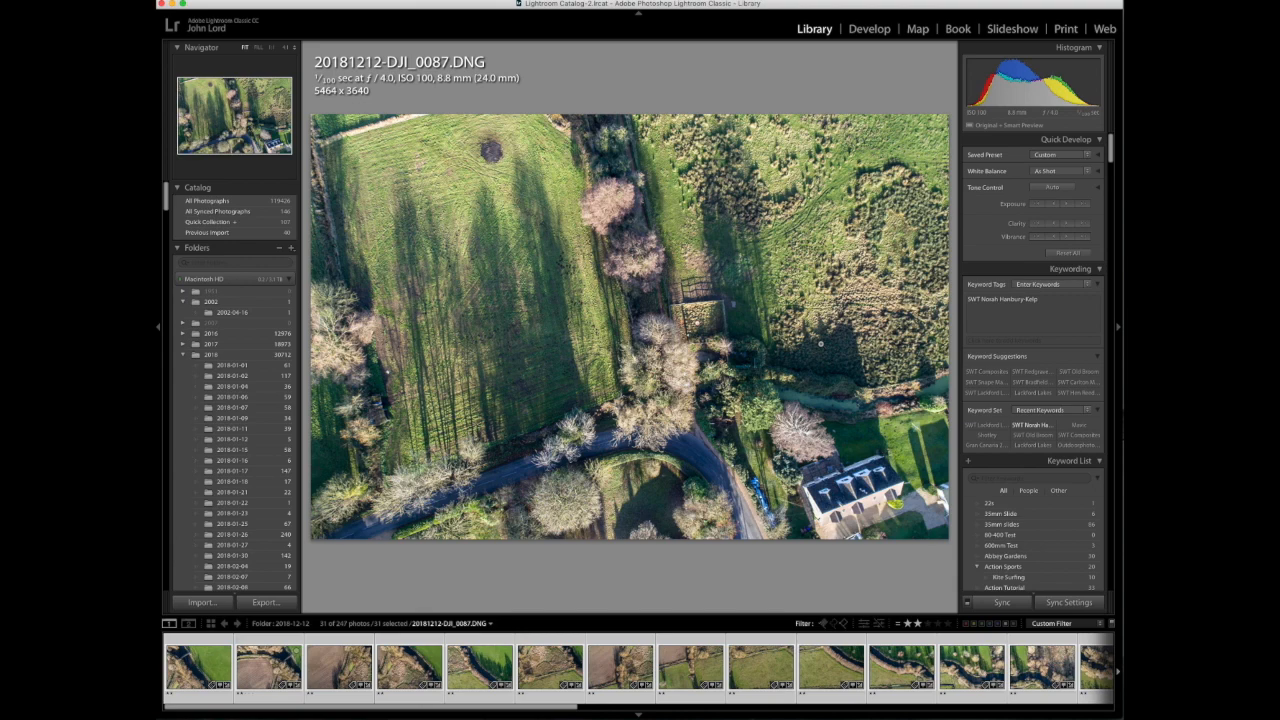
- Switch to PTGui and, while choosing images to load, delete the existing 20181212-DJI_0057 Panorama.jpg from the Stills - Plan View folder
key(super+Tab)
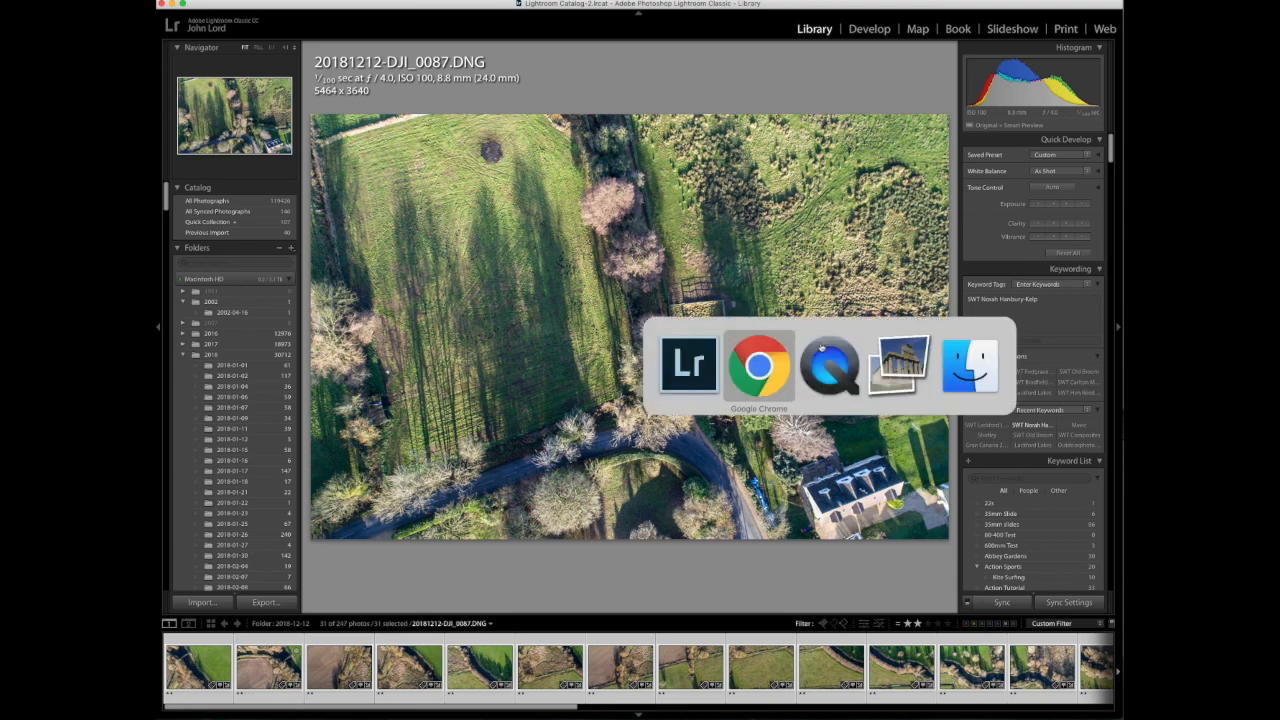
key(super+Tab)
key(super+Tab)
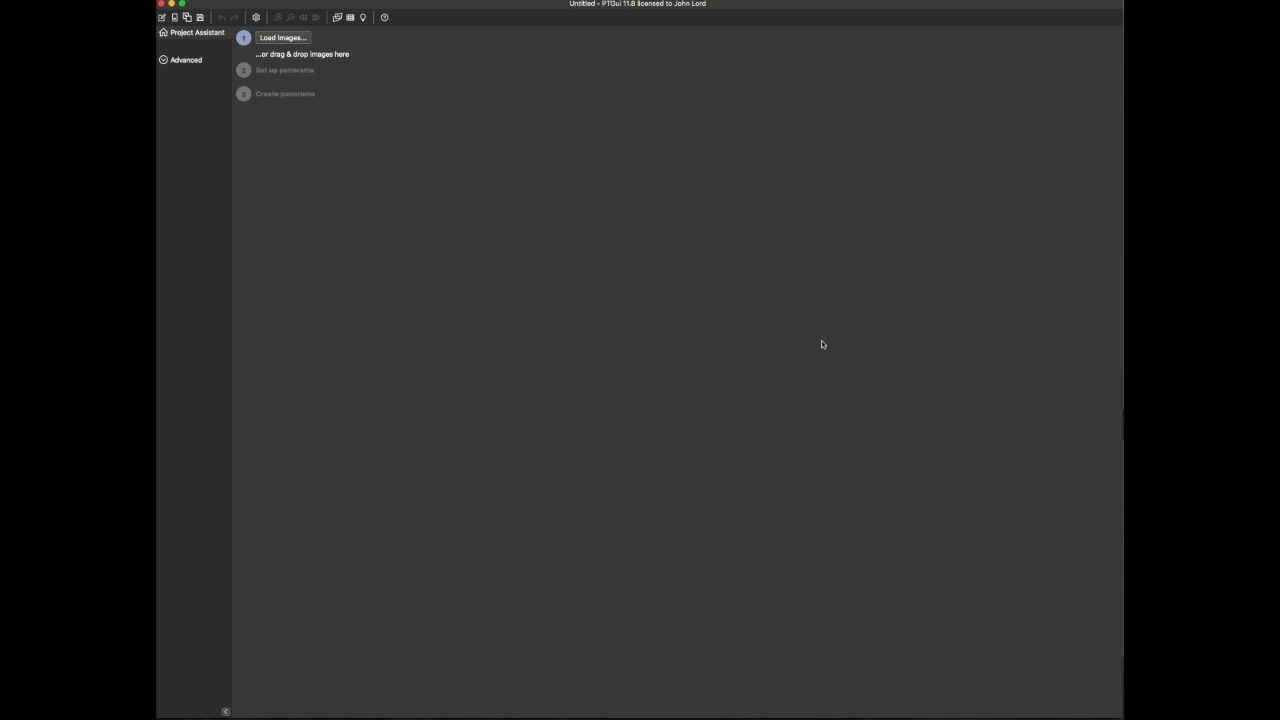
click(288, 37)
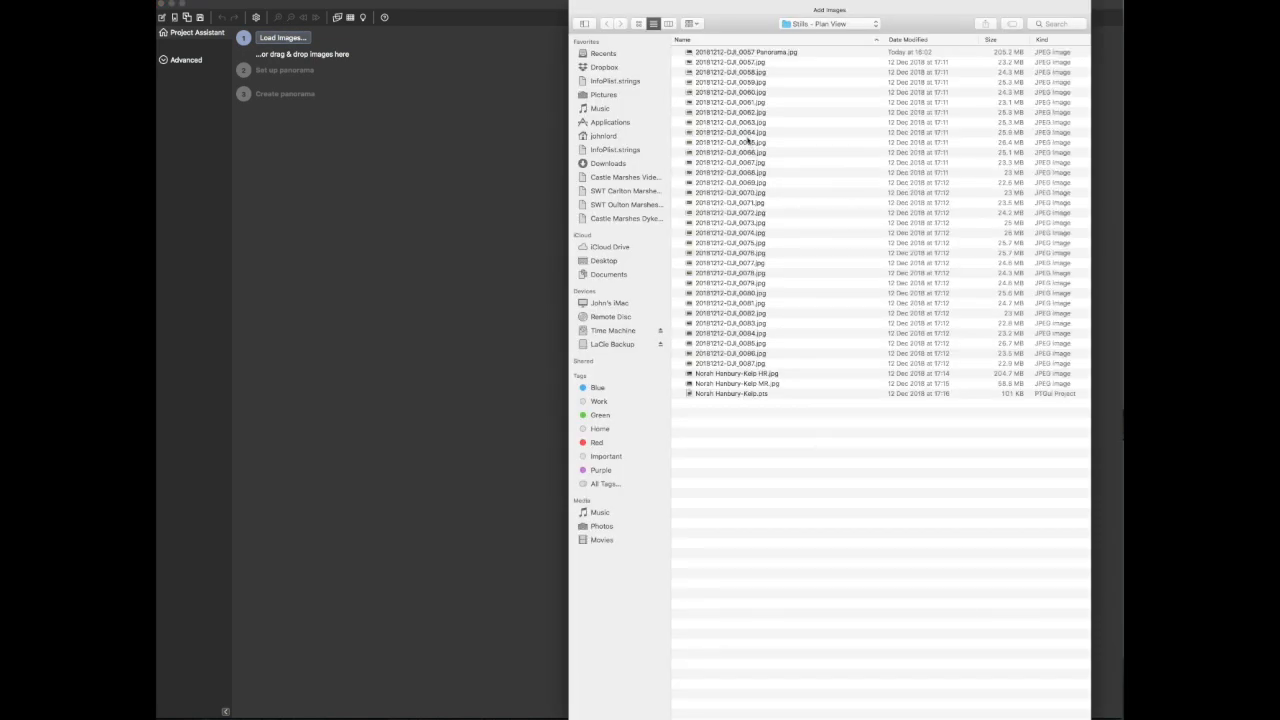
click(731, 56)
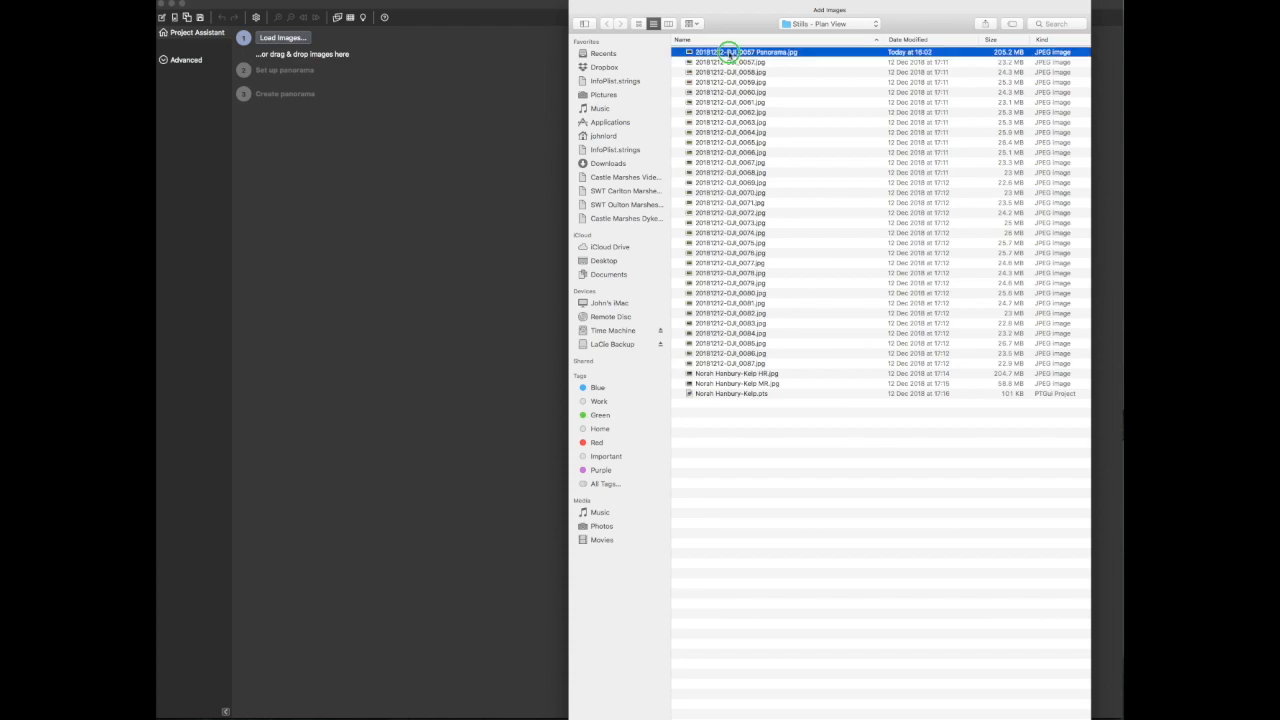
right_click(732, 52)
click(755, 67)
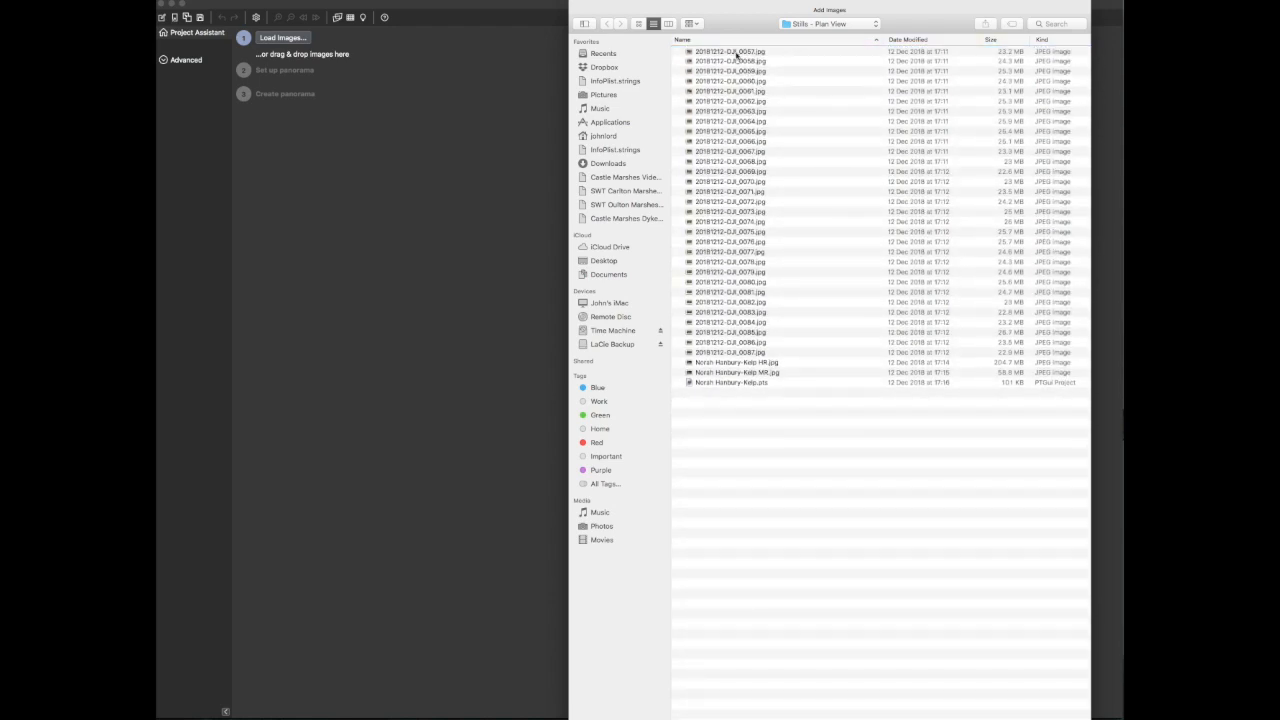
- Load the images 20181212-DJI_0057.jpg through 20181212-DJI_0087.jpg into the panorama project
click(736, 53)
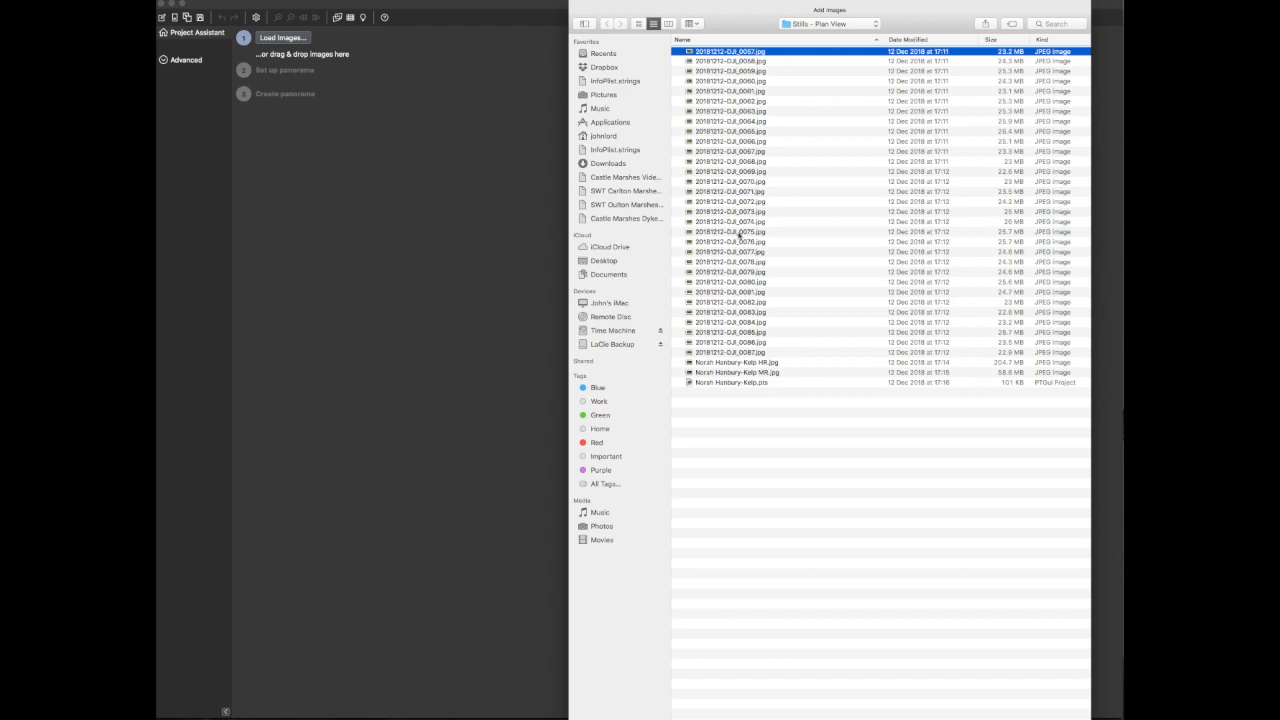
shift+click(750, 353)
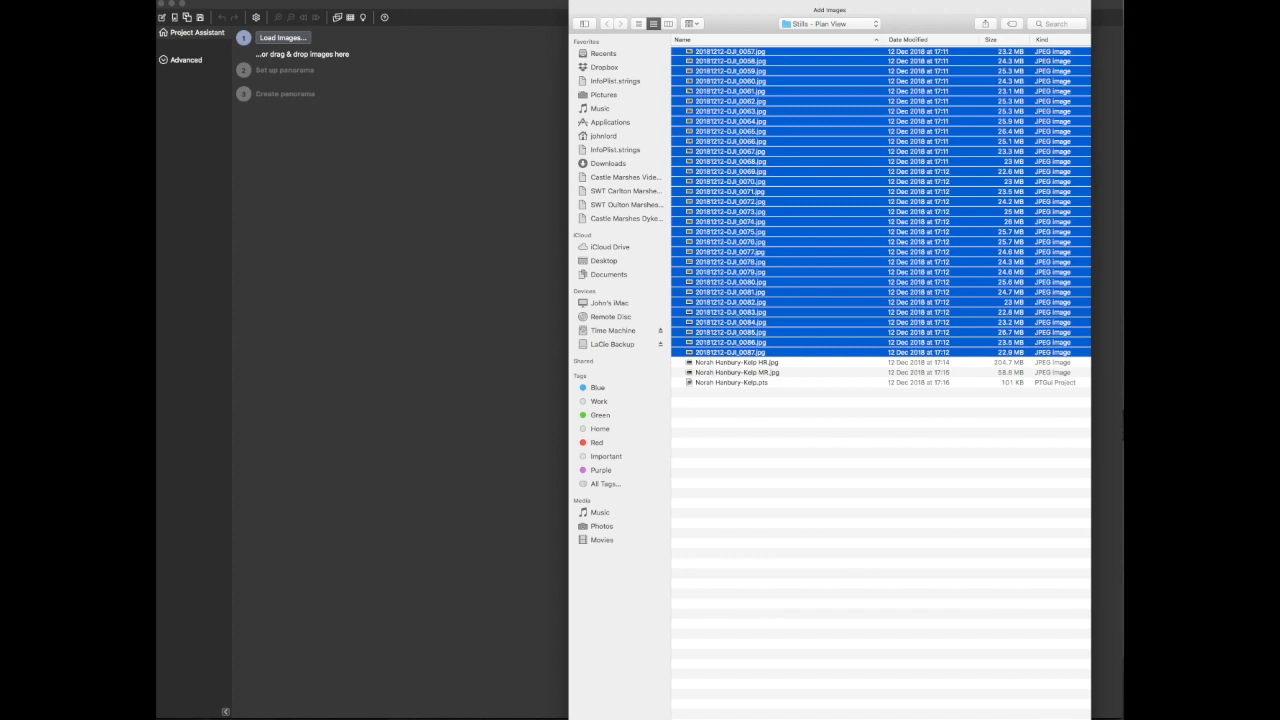
key(Return)
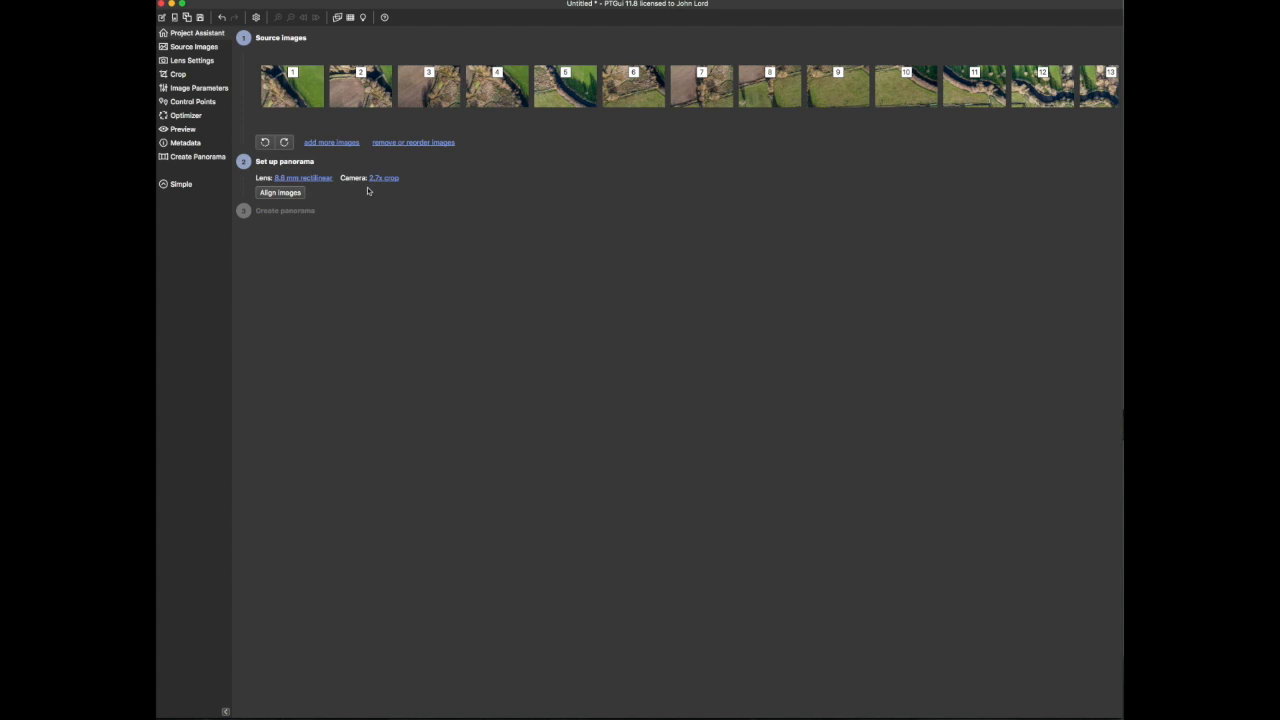
- Set the lens's horizontal field of view to 1 degree and return to the Project Assistant
click(192, 61)
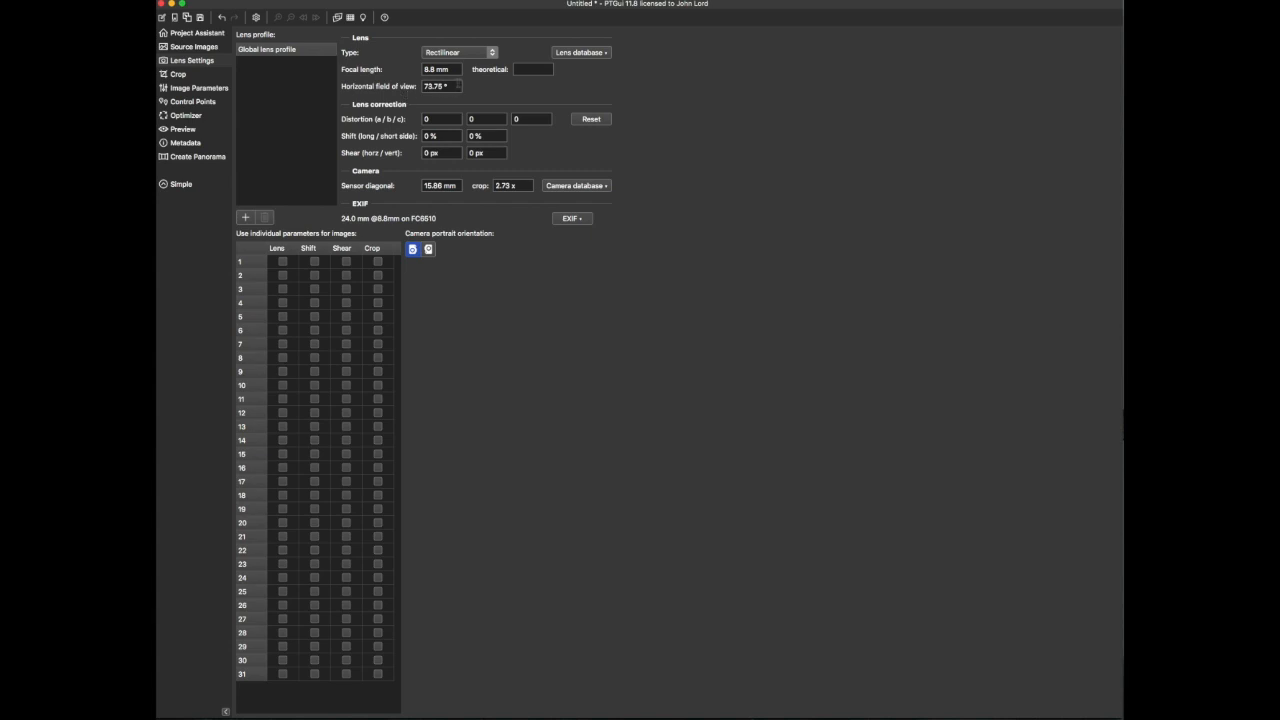
click(425, 87)
text(1)
click(213, 35)
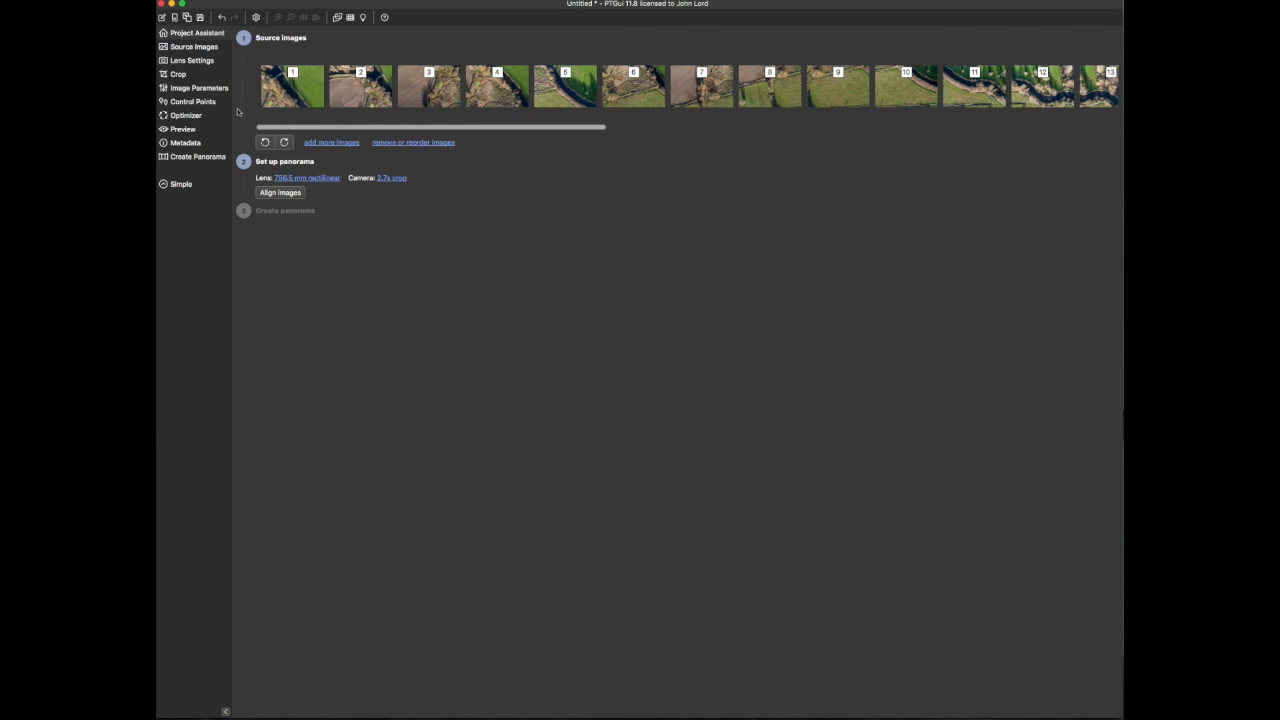
- Align the loaded images and create the blended JPEG panorama at 100% of optimum size with the default output file
click(281, 192)
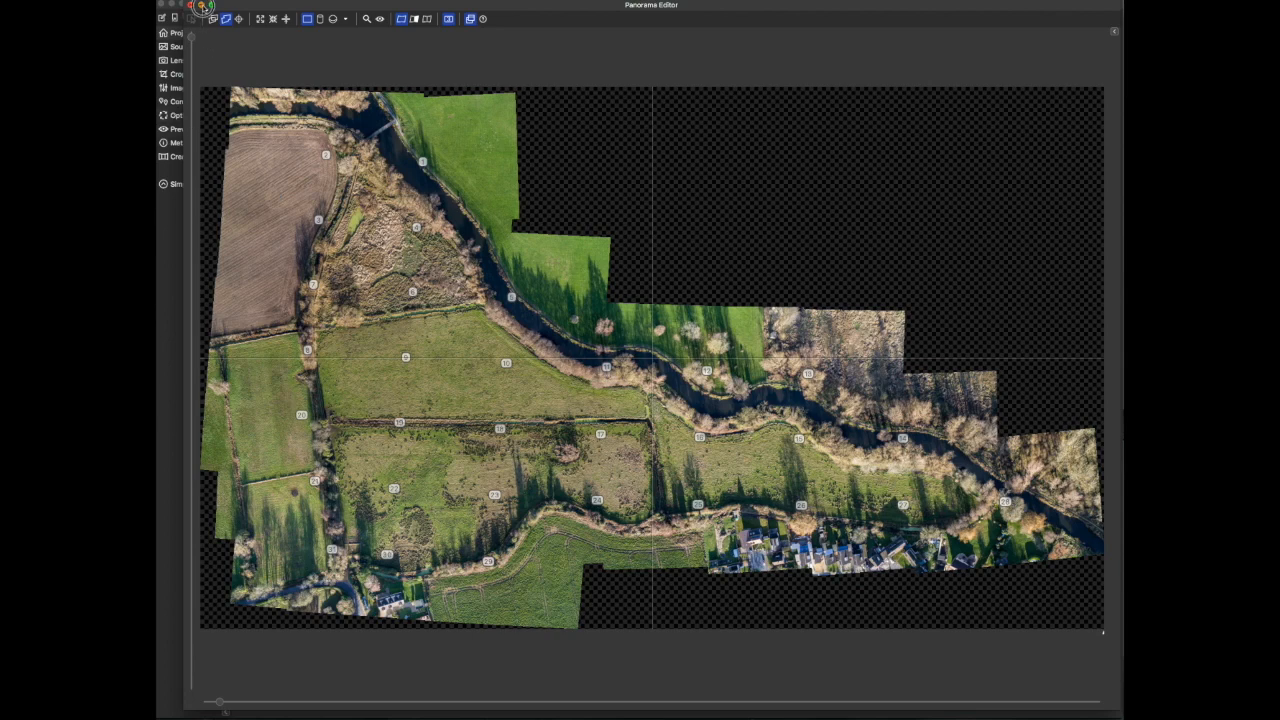
click(190, 5)
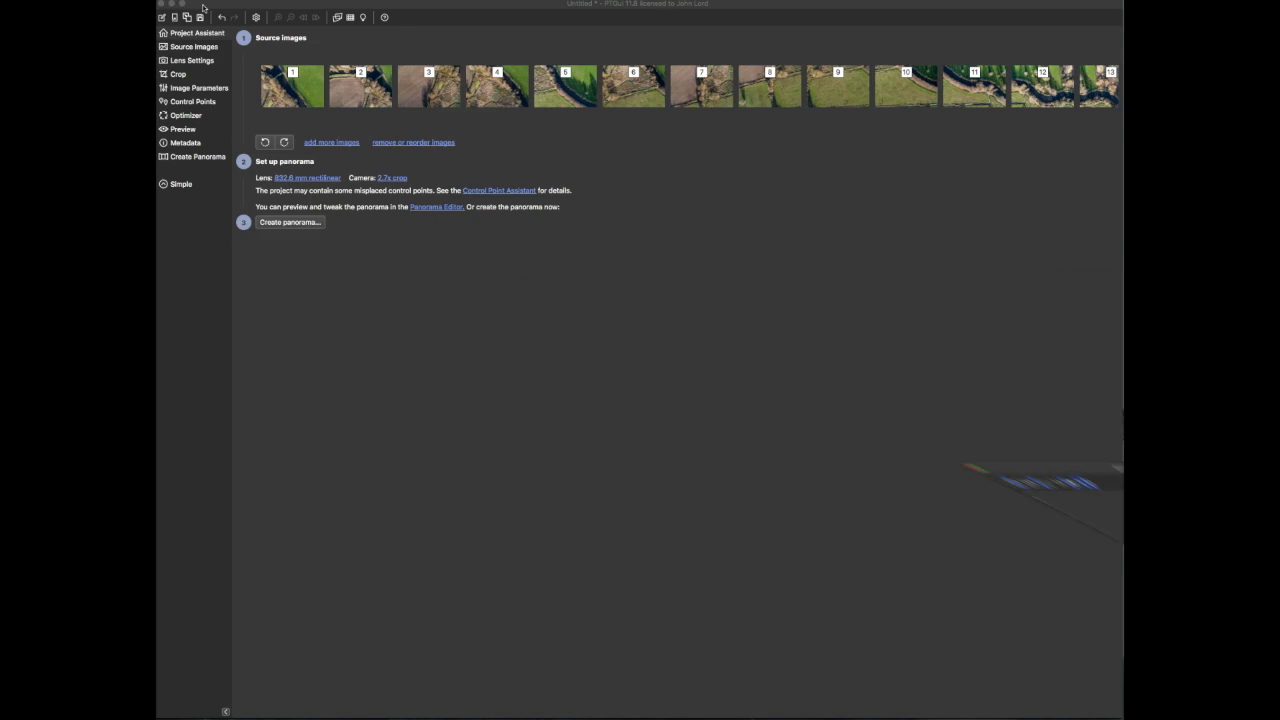
click(289, 222)
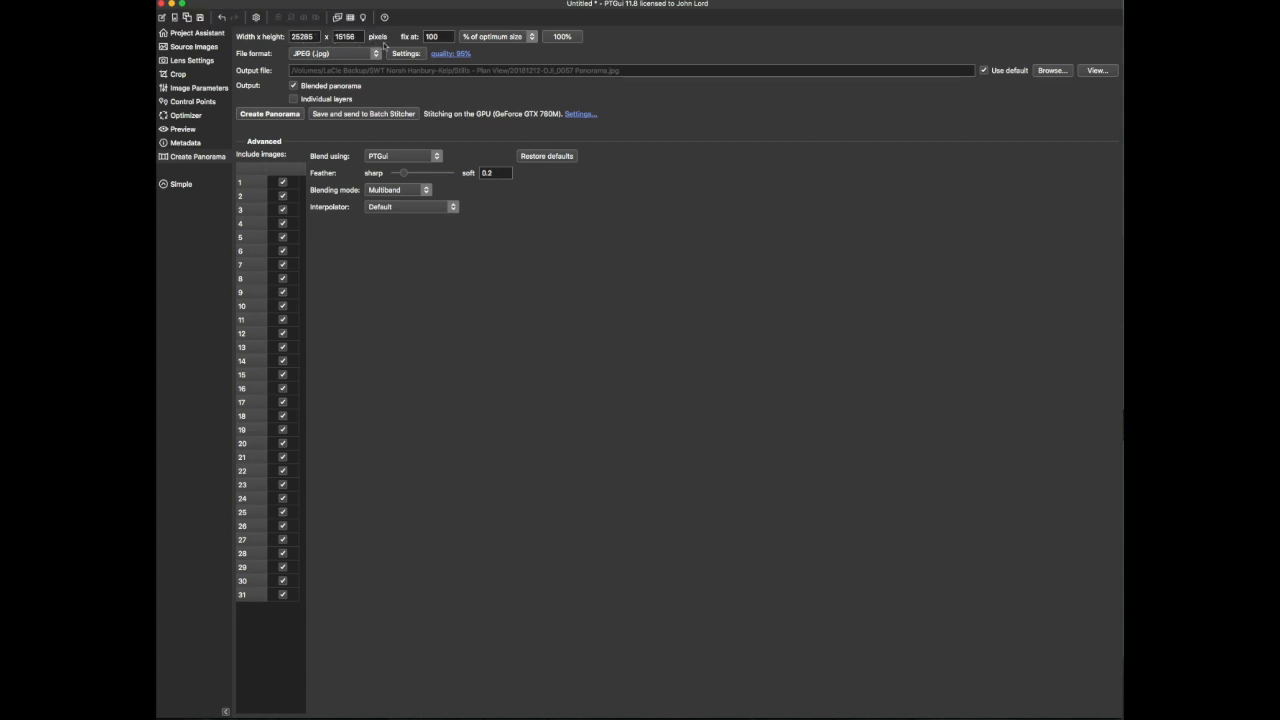
click(267, 117)
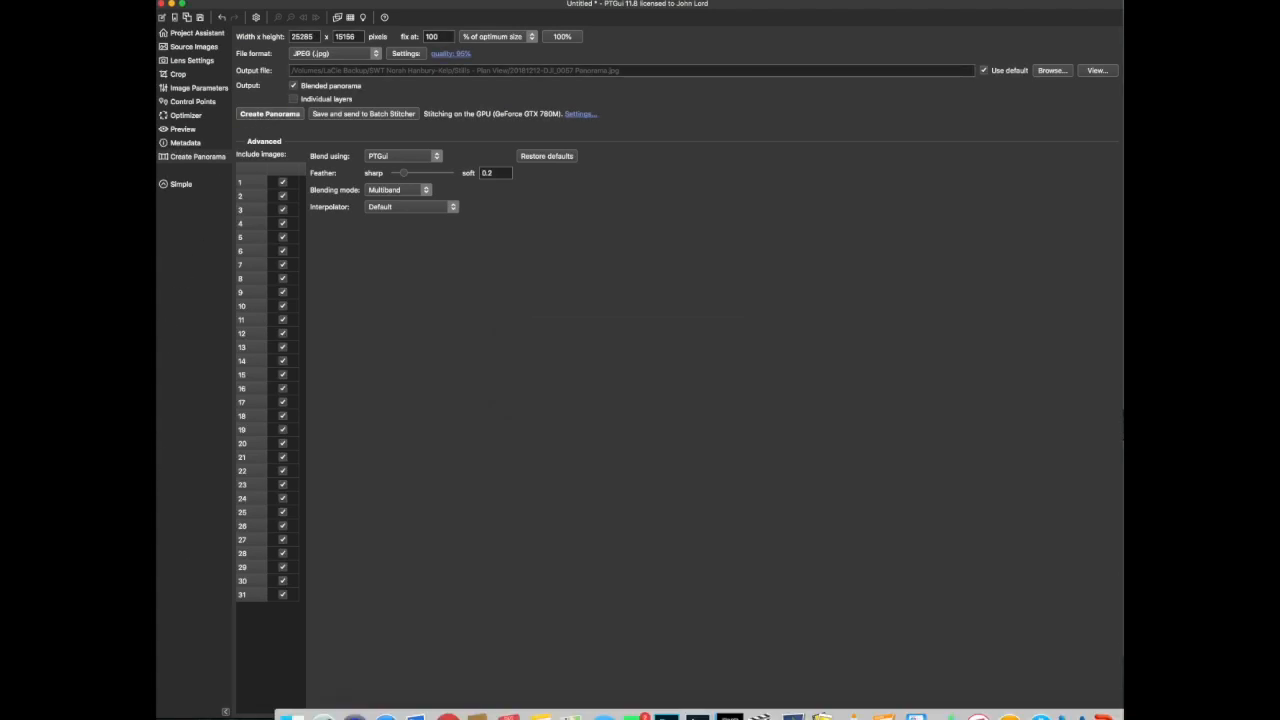
- Switch to Finder and preview the stitched 20181212-DJI_0057 Panorama.jpg at large size, then close the preview
click(290, 705)
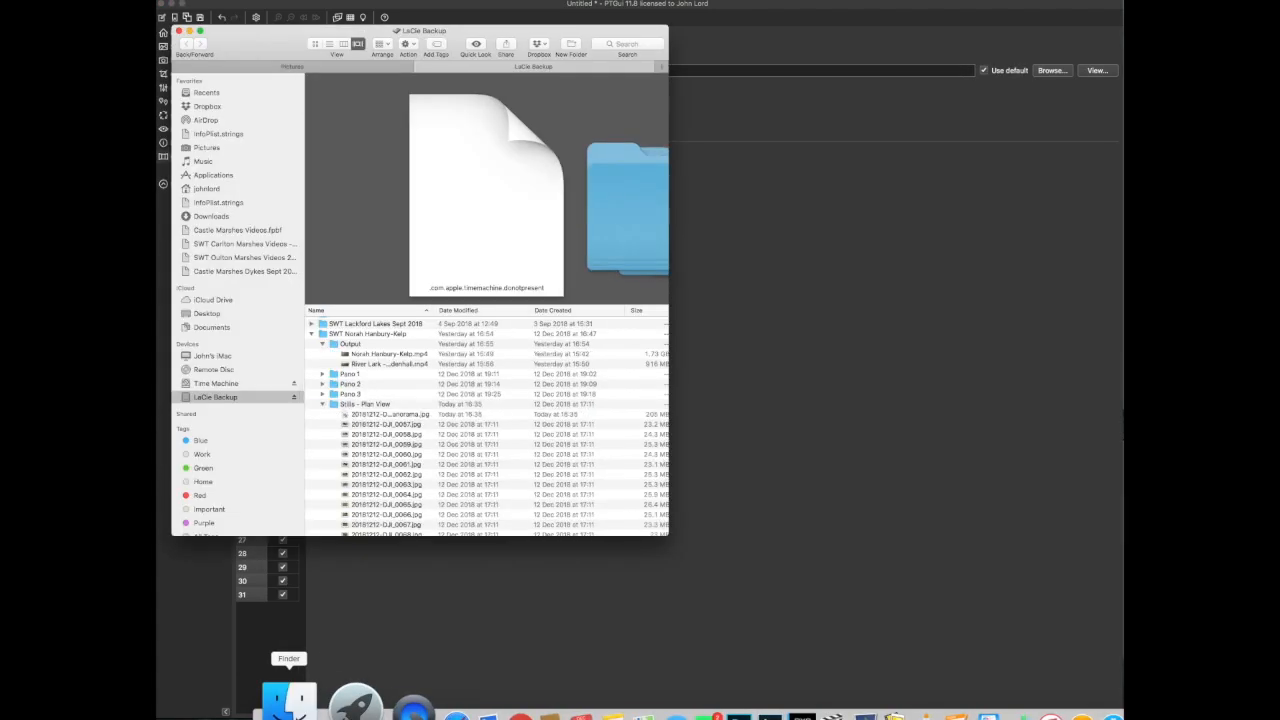
click(378, 418)
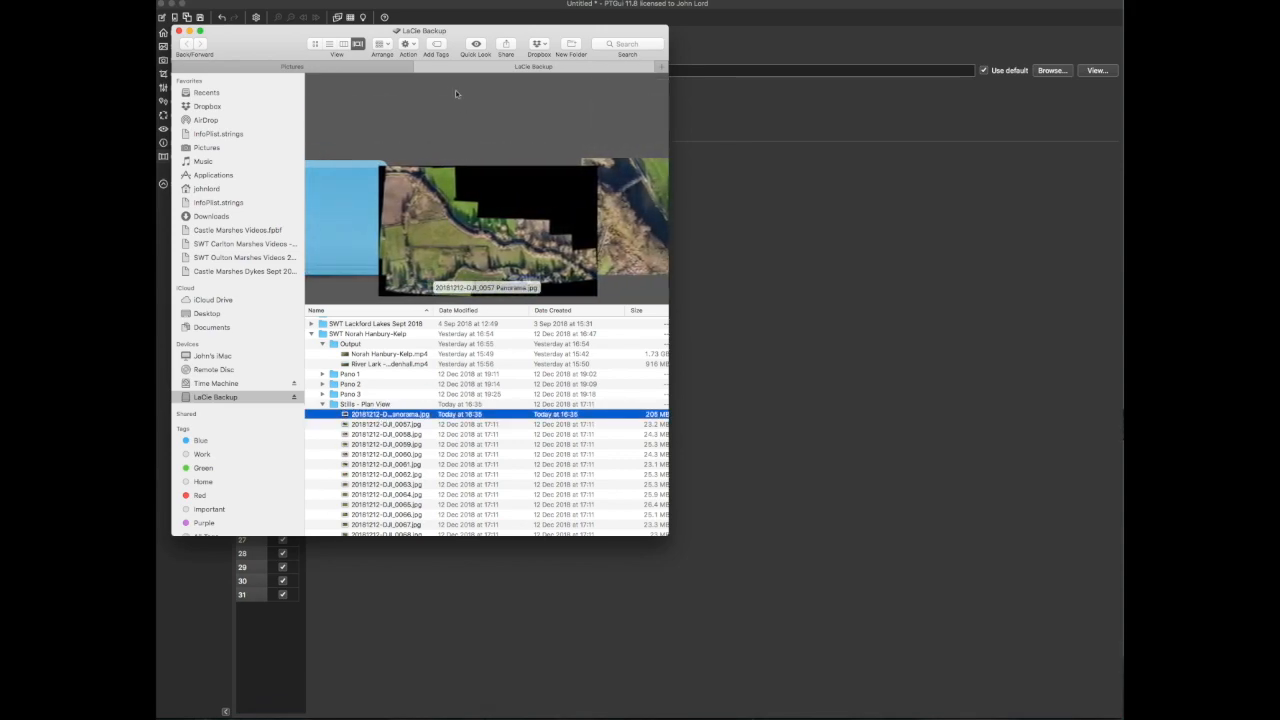
click(474, 45)
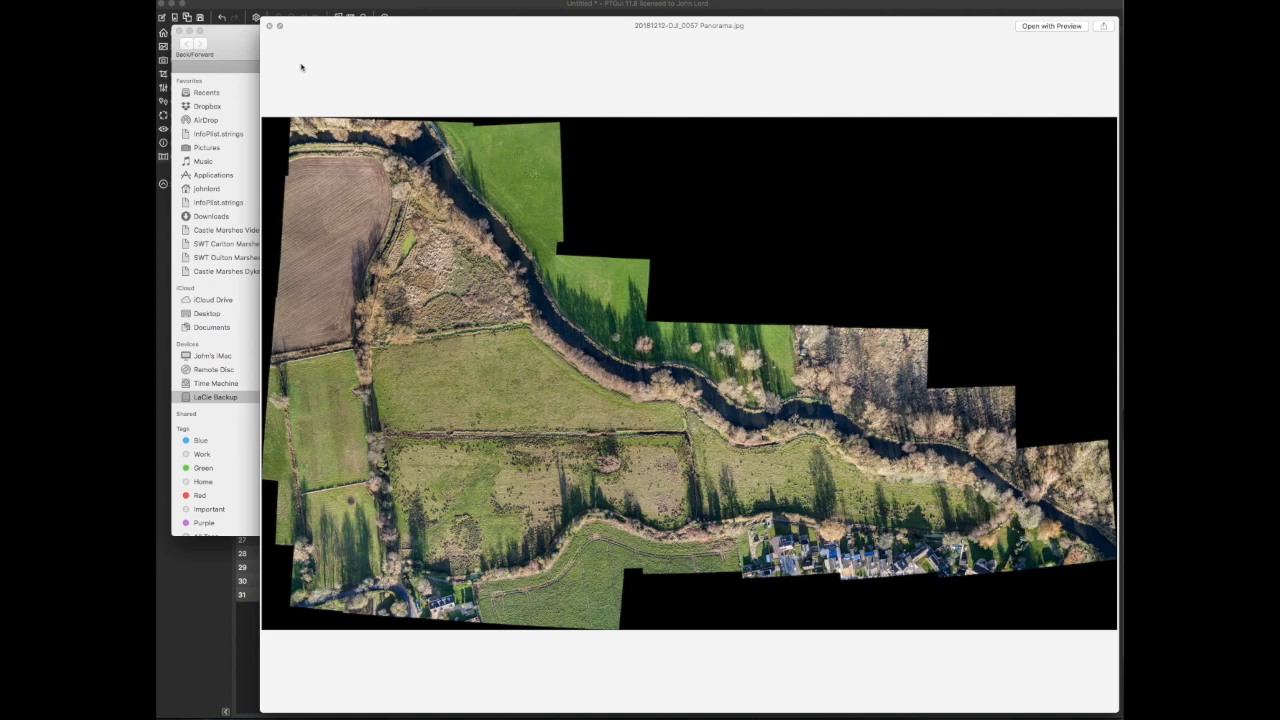
click(271, 27)
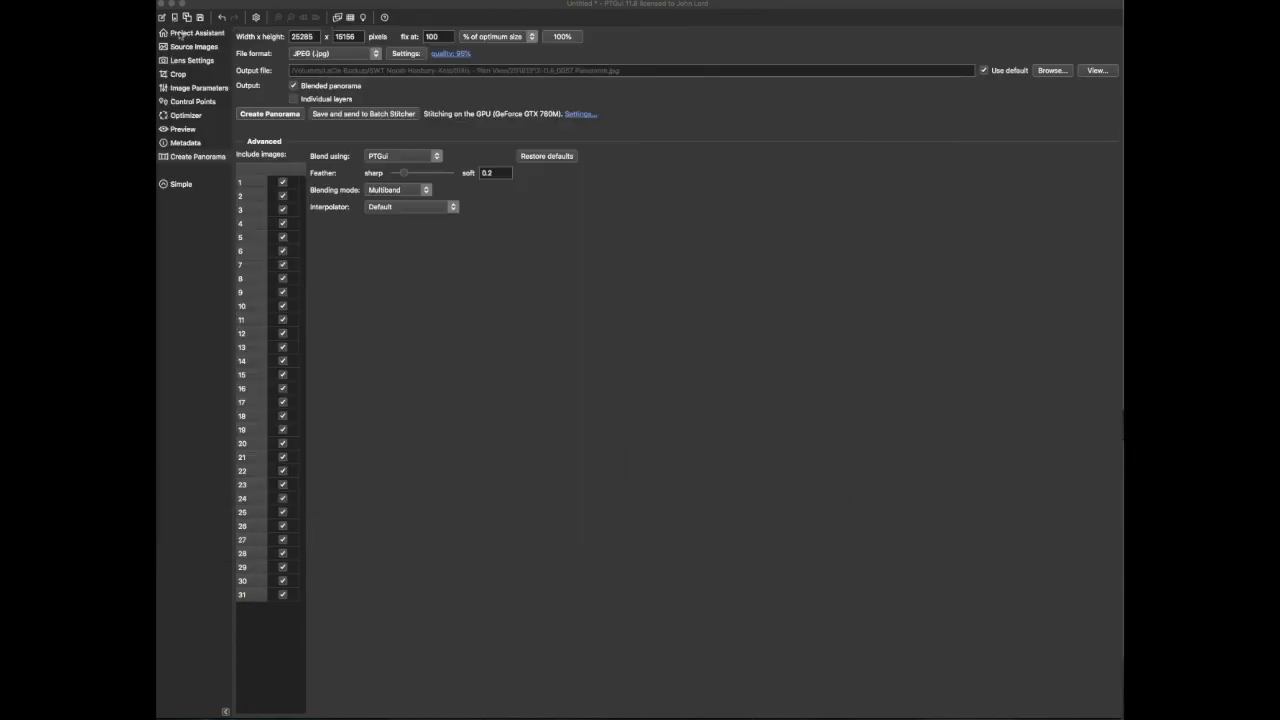
- Return to PTGui's Project Assistant and inspect the aligned image layout in the Panorama Editor
click(179, 31)
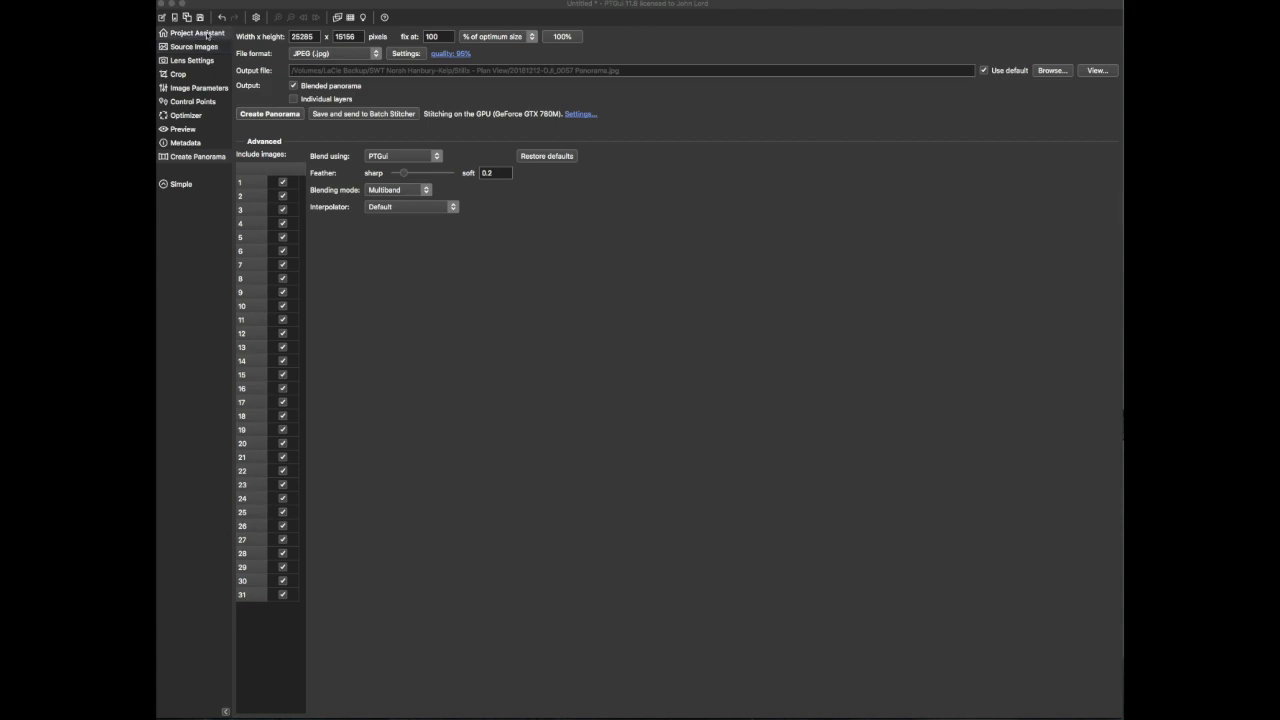
click(196, 33)
click(428, 208)
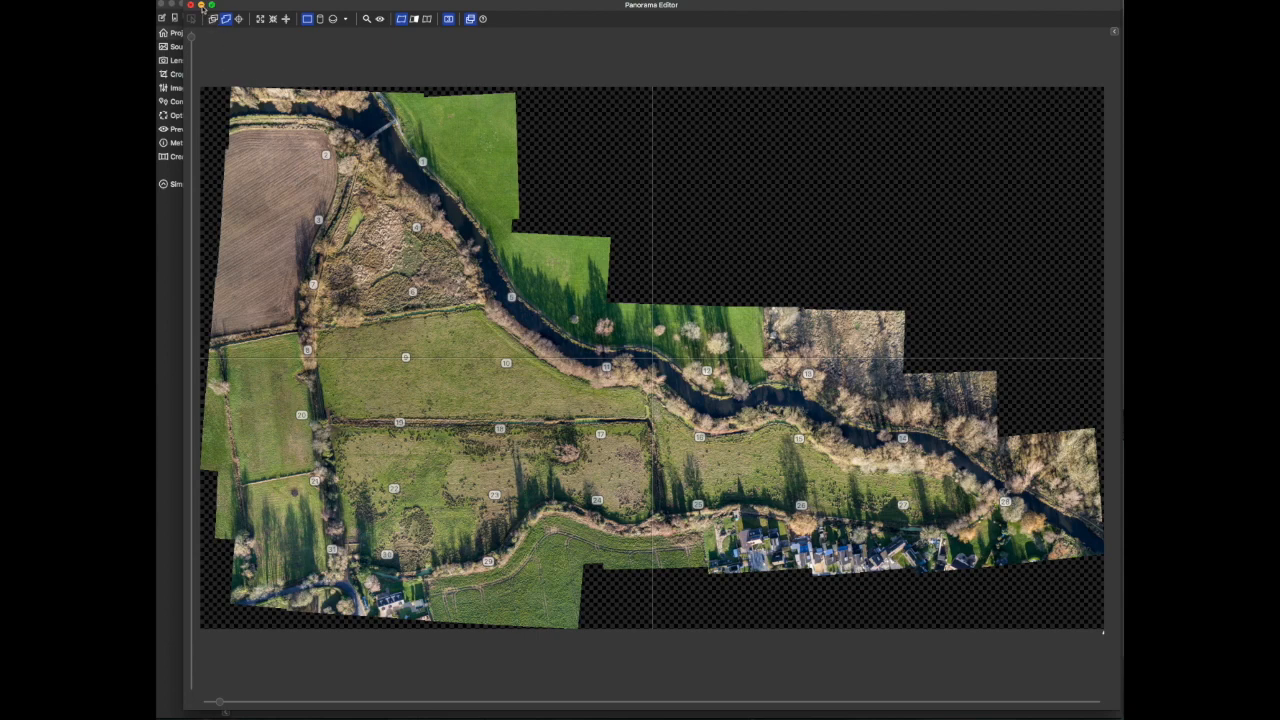
click(201, 6)
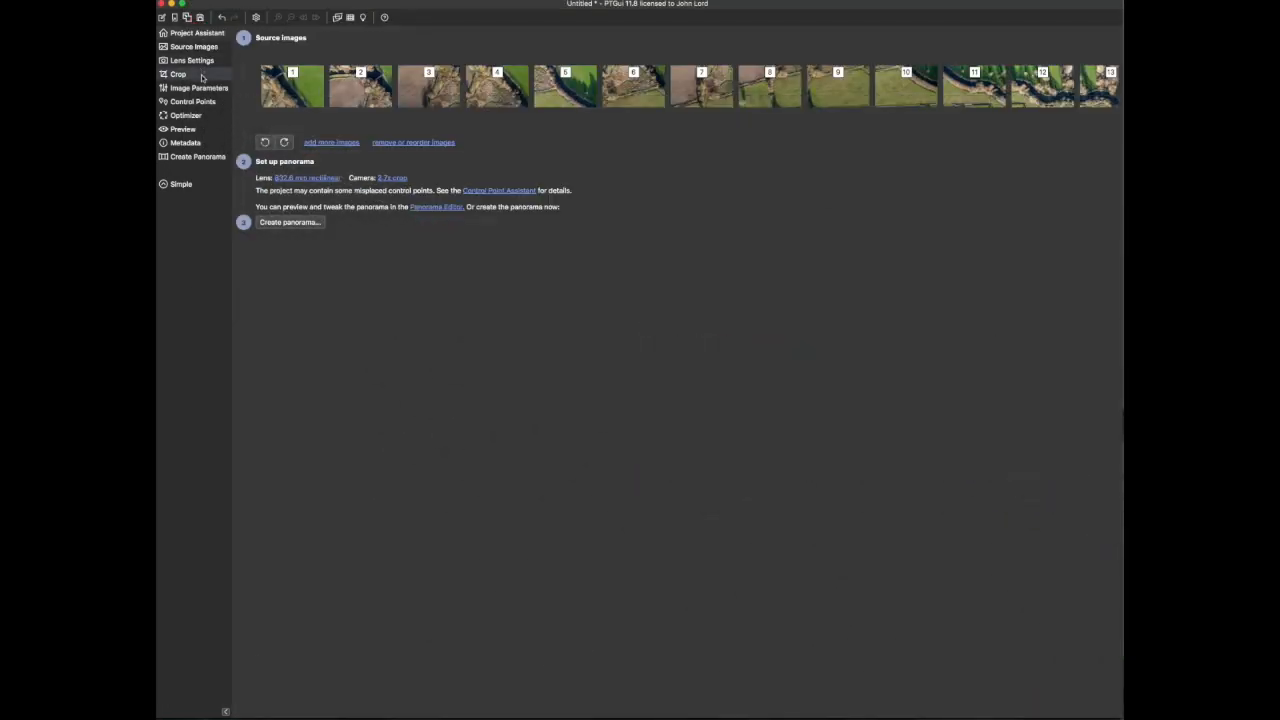
- Examine the control points of consecutive image pairs, from images 1 and 2 up to images 4 and 5
click(195, 102)
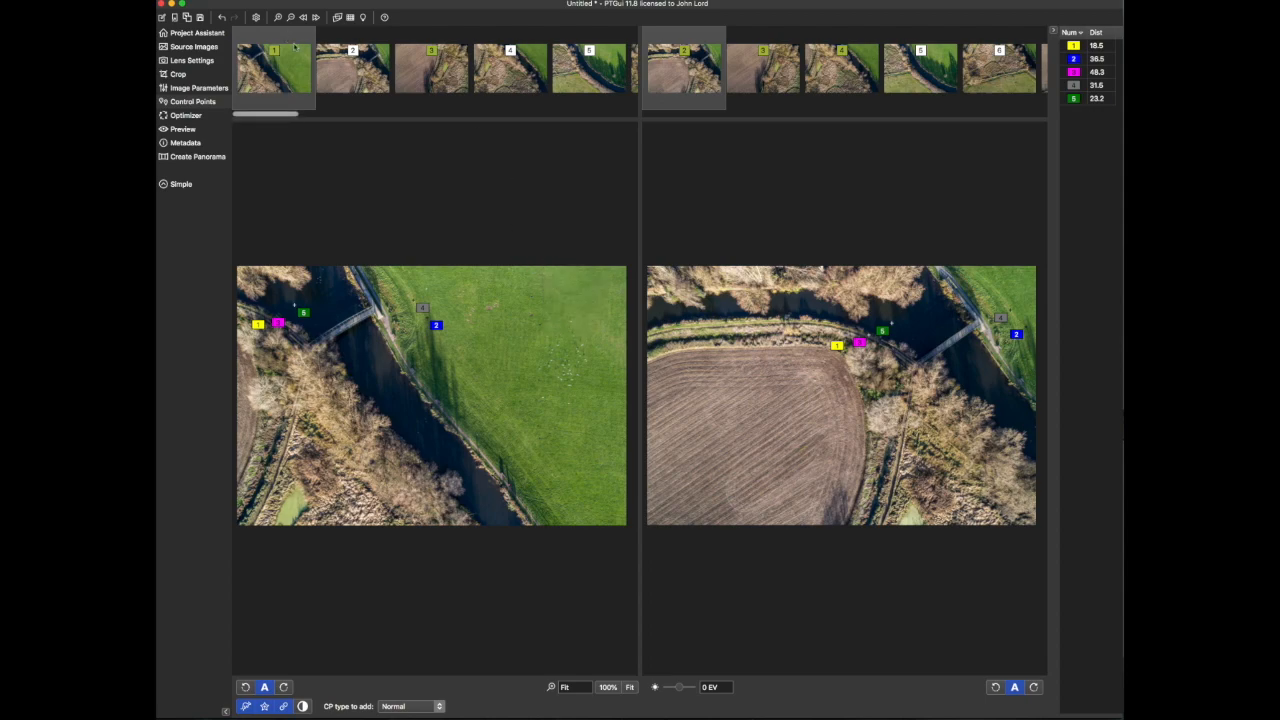
click(342, 62)
click(772, 66)
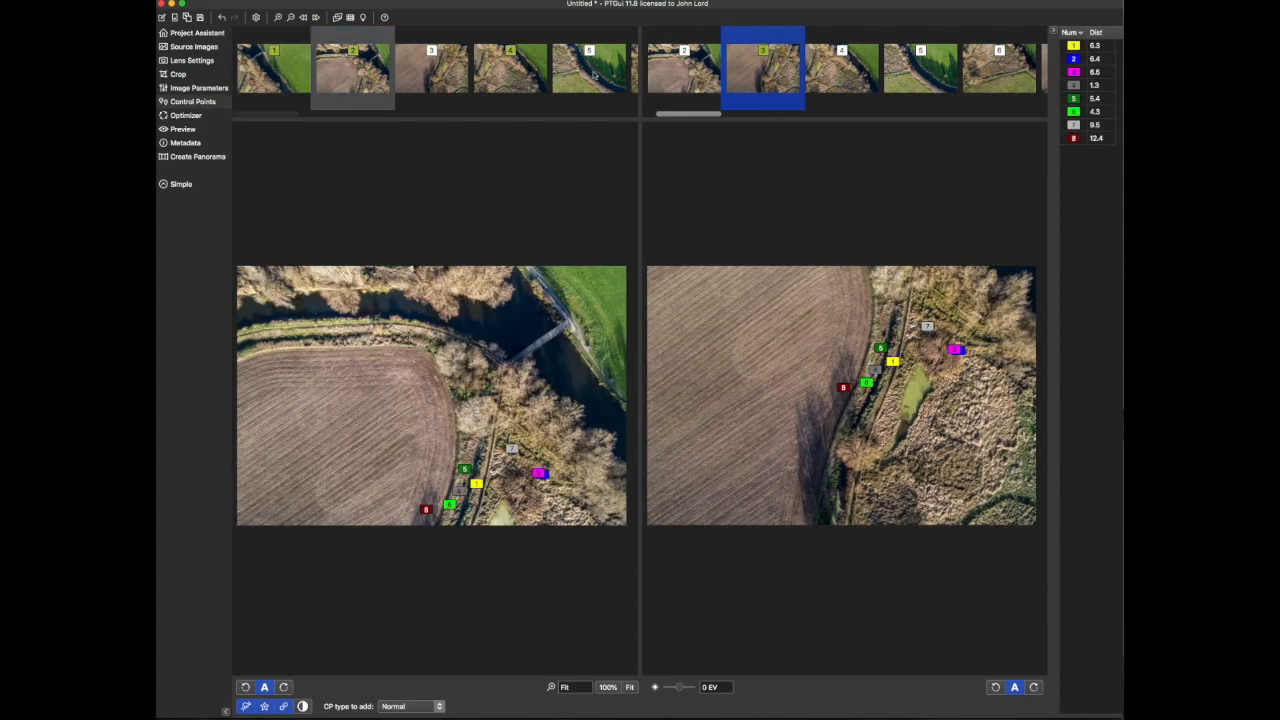
click(431, 68)
click(842, 72)
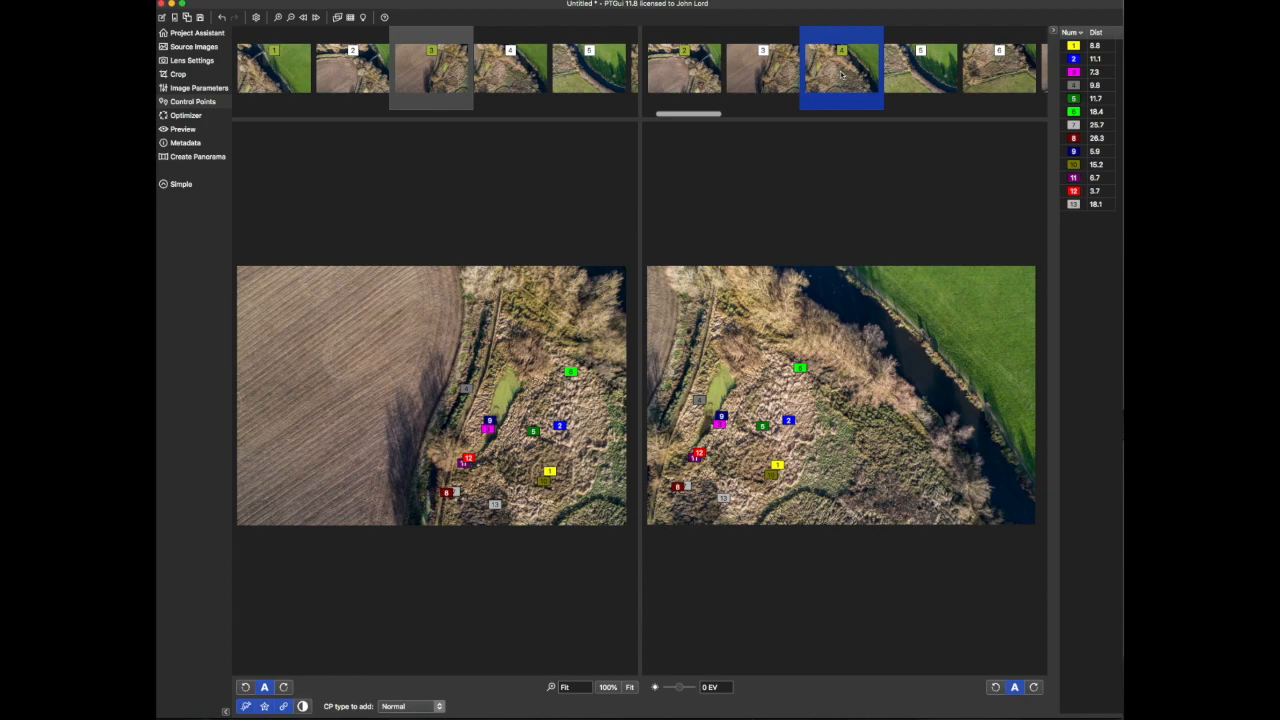
click(527, 80)
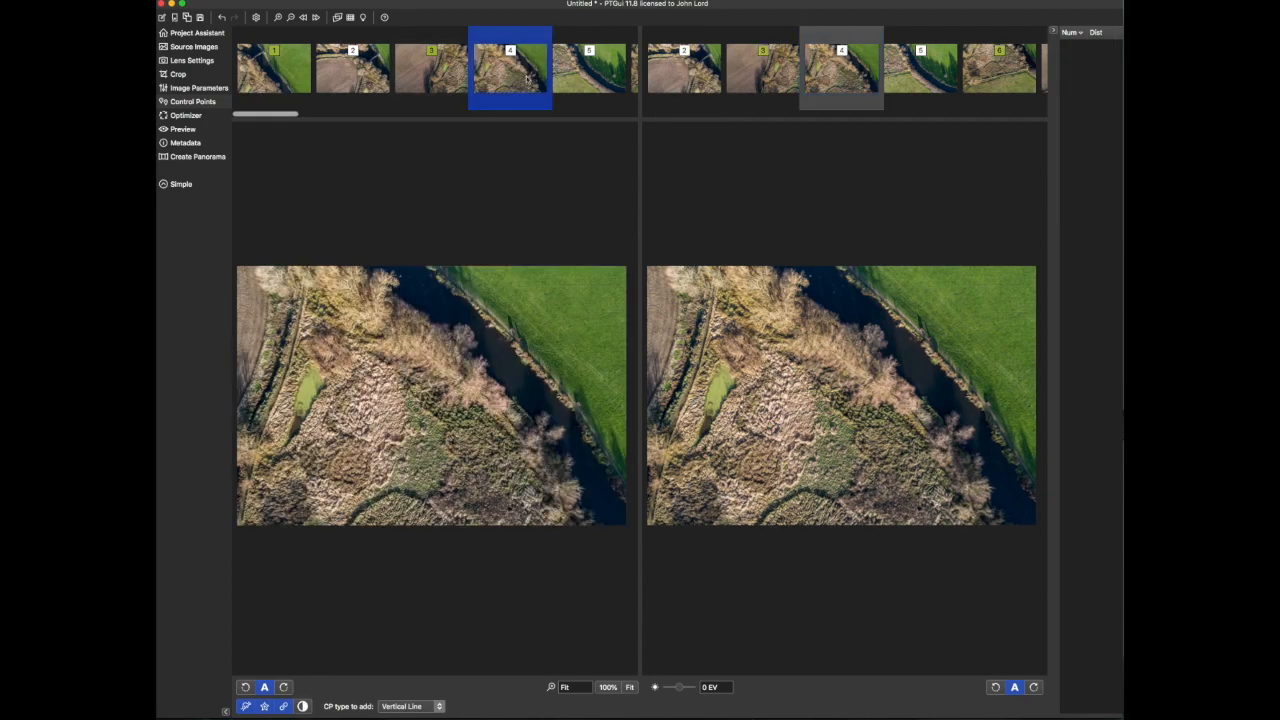
click(932, 74)
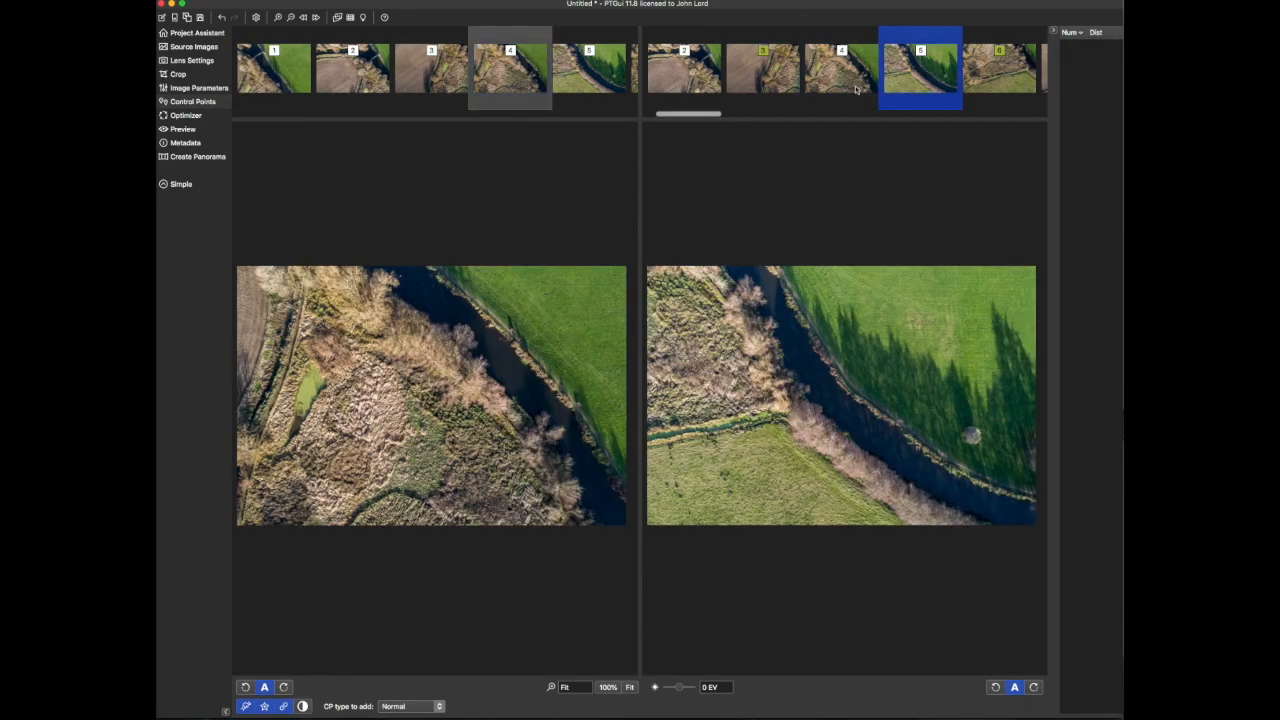
- Check the control points shared by images 5 and 6 and by images 6 and 7
click(620, 76)
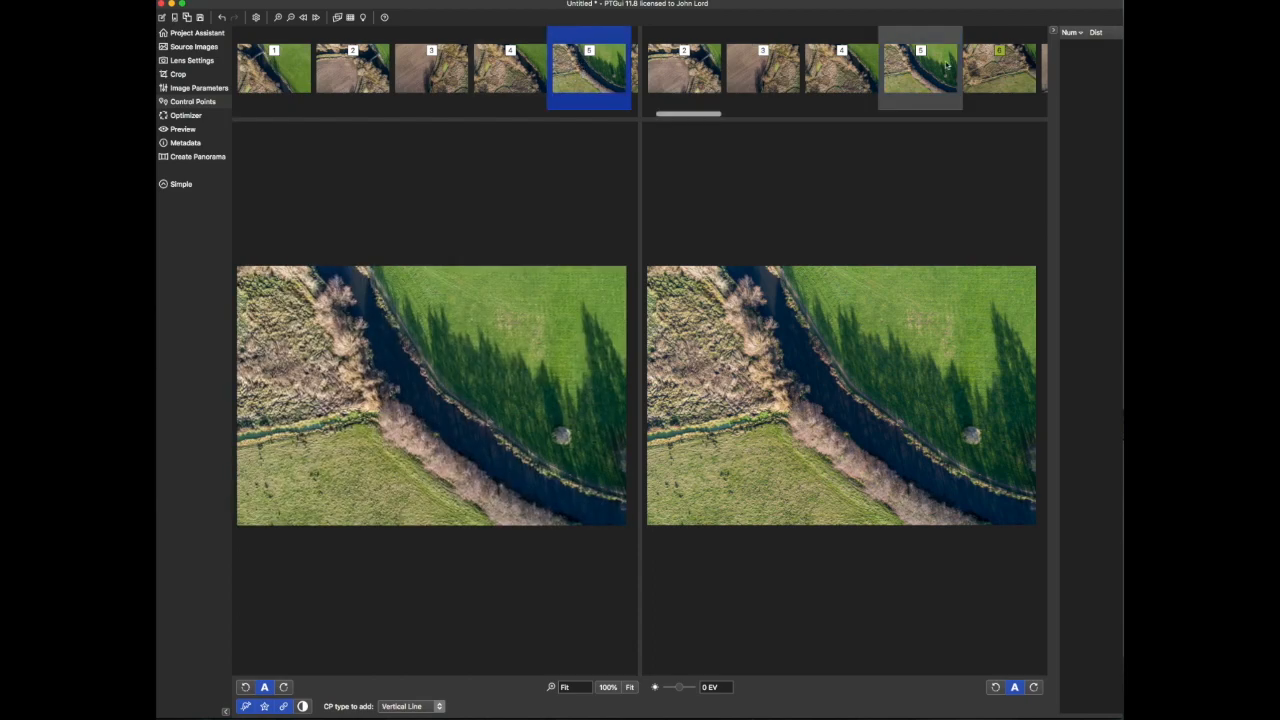
click(986, 68)
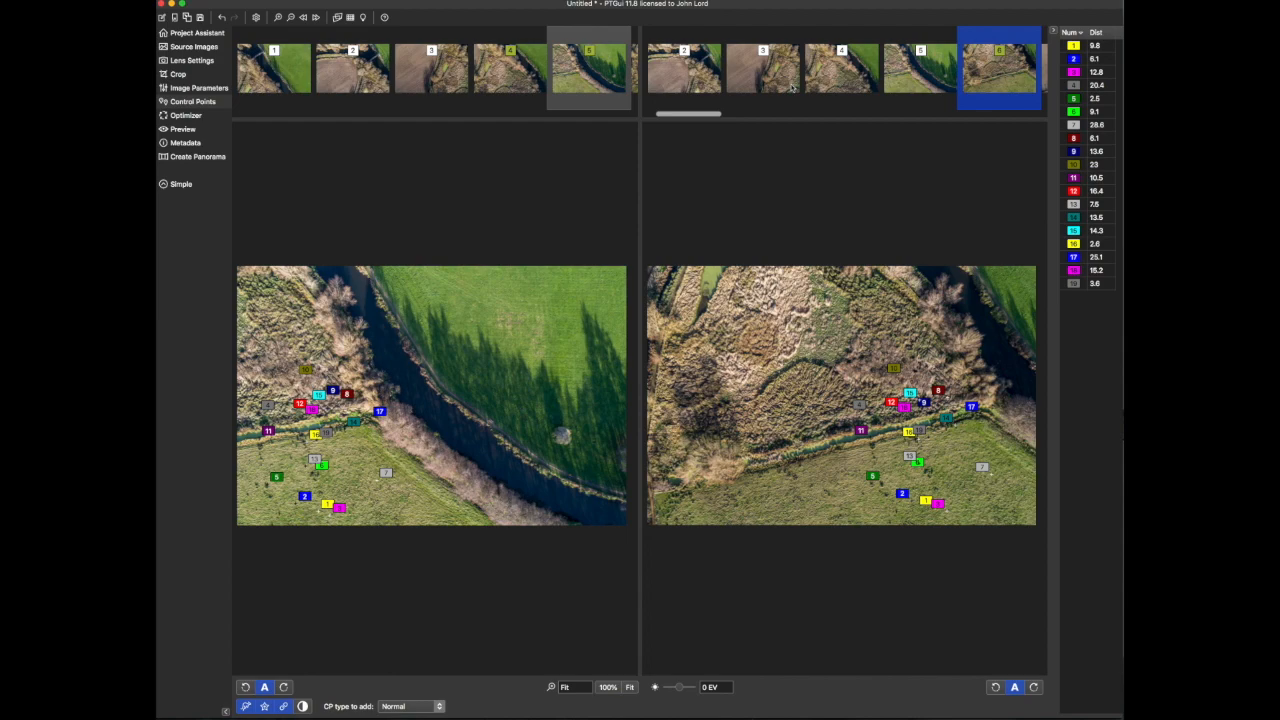
scroll(432, 68, right, 5)
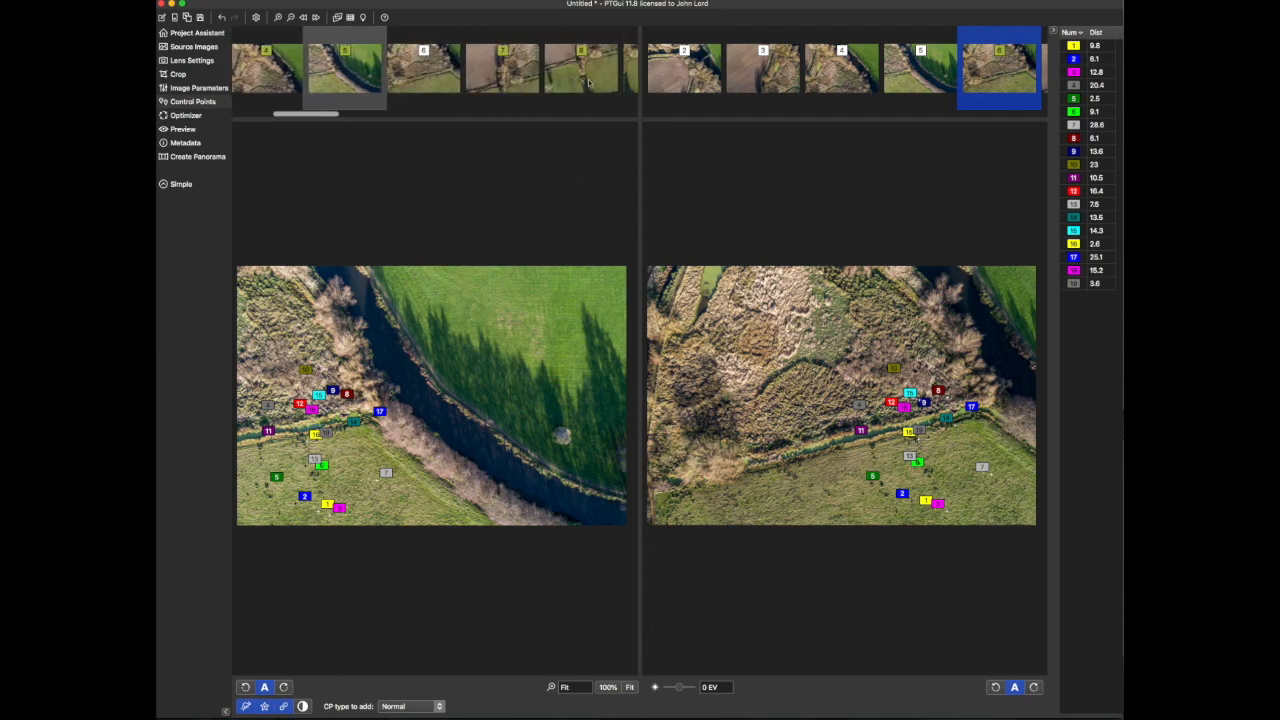
click(424, 68)
scroll(973, 80, right, 4)
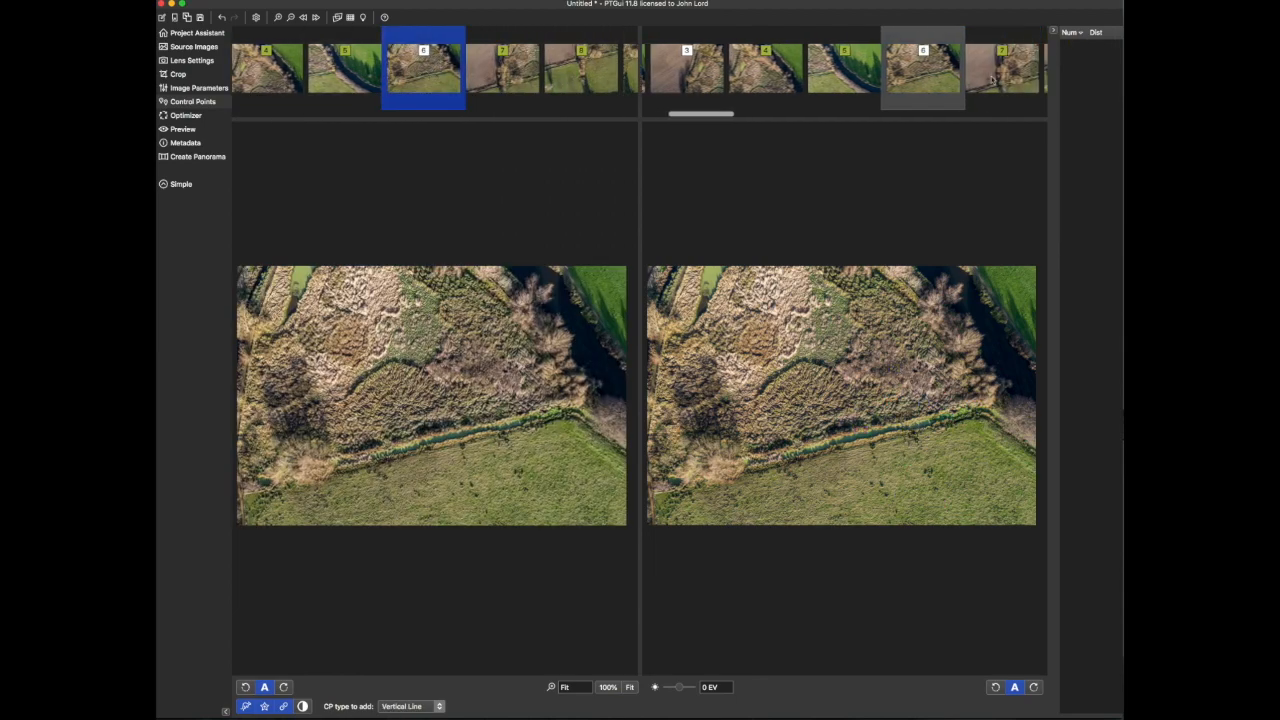
click(973, 78)
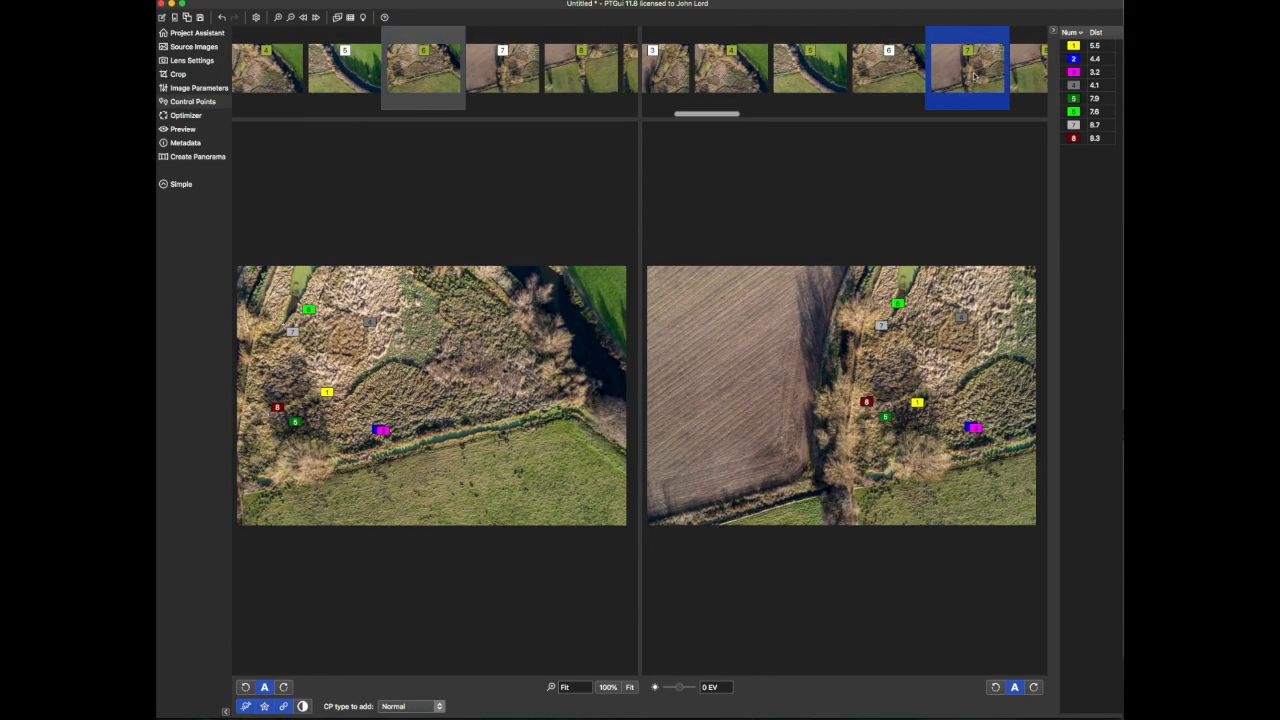